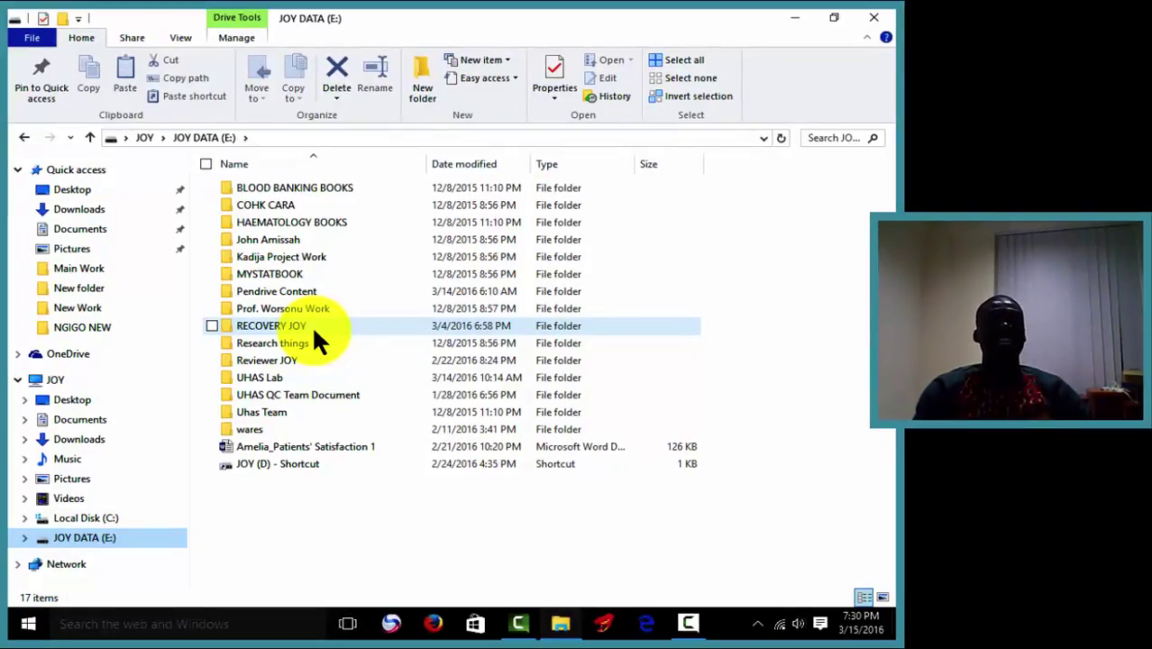
# Step: Open the Continuous Data Excel workbook from the Uhas Research Class folder inside RECOVERY JOY
pyautogui.doubleClick(313, 329)
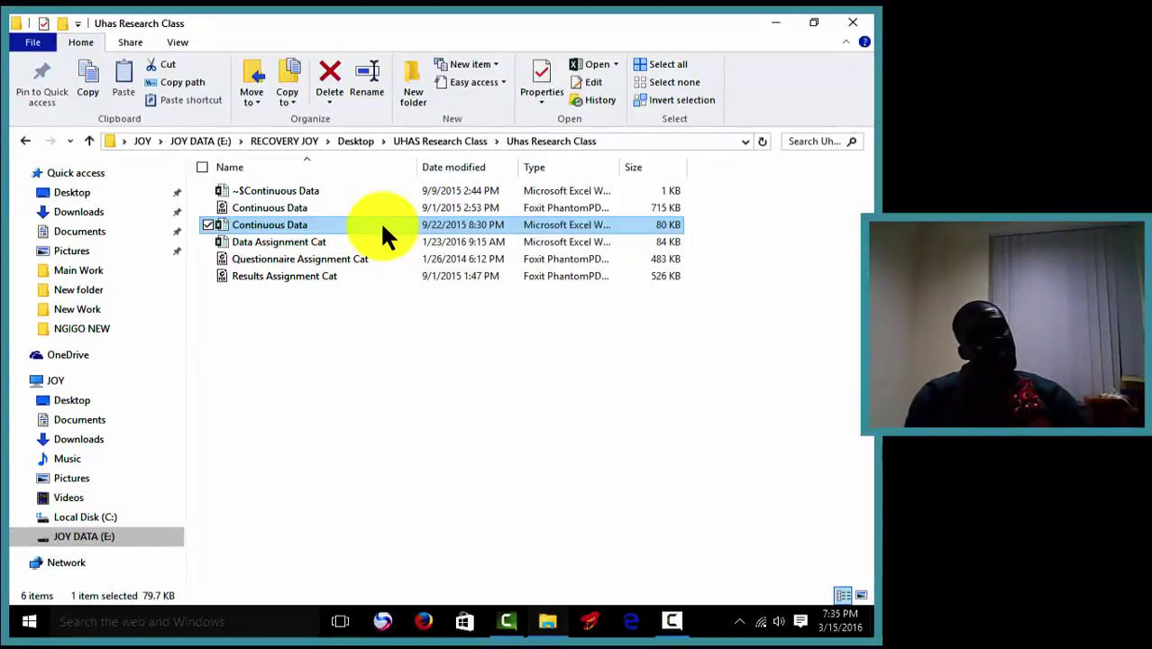
pyautogui.doubleClick(379, 225)
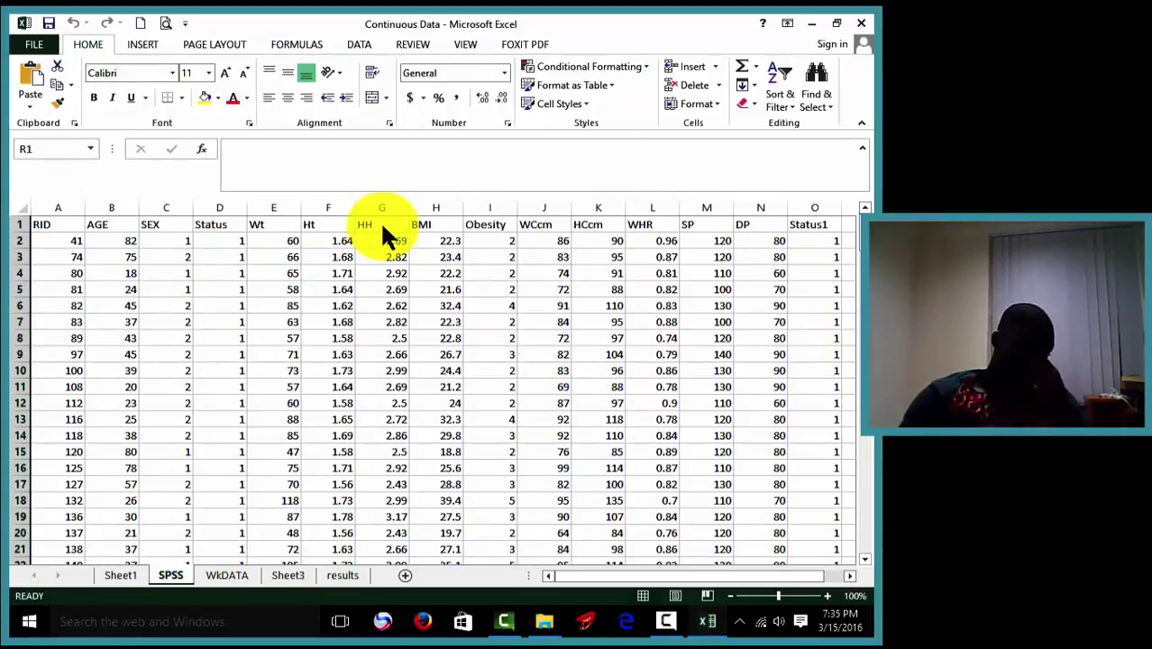
# Step: Examine the continuous variables on the SPSS sheet: AGE, Wt, Ht, BMI, WCcm, HCcm, WHR, SP and DP
pyautogui.click(124, 208)
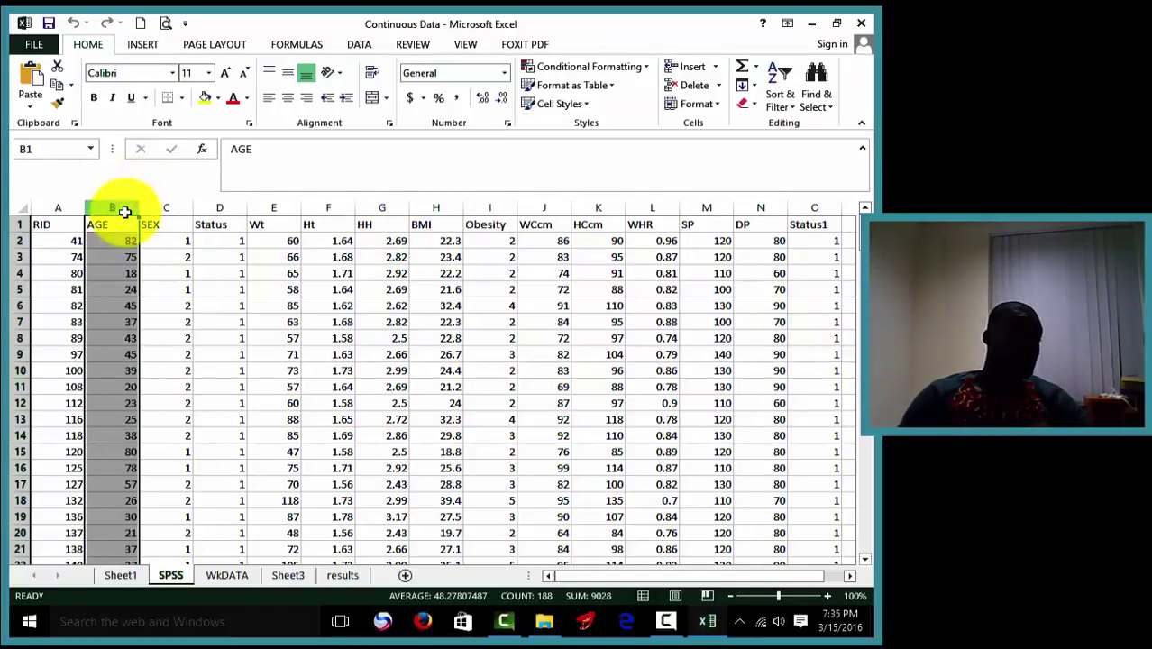
pyautogui.click(273, 208)
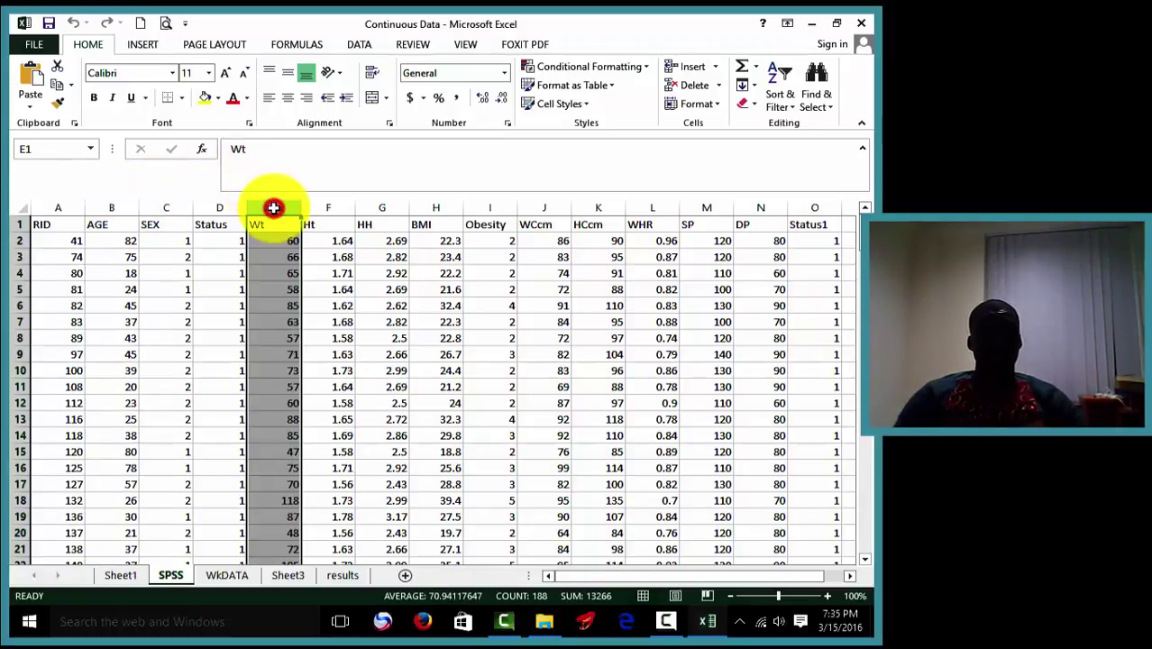
pyautogui.click(334, 208)
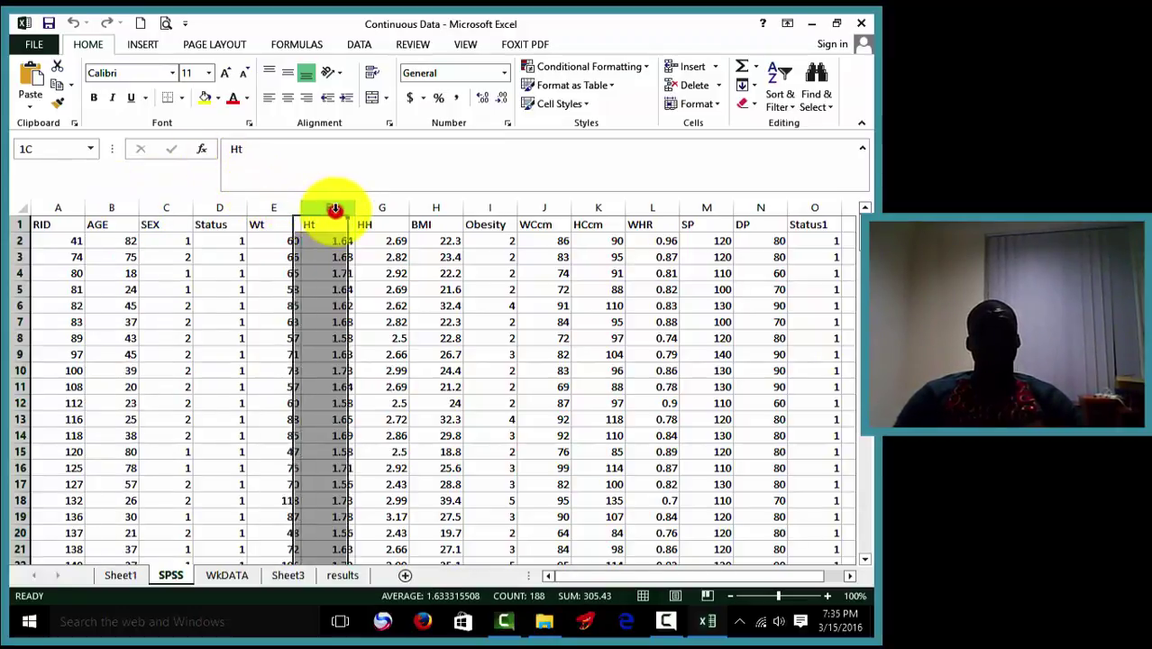
pyautogui.click(428, 209)
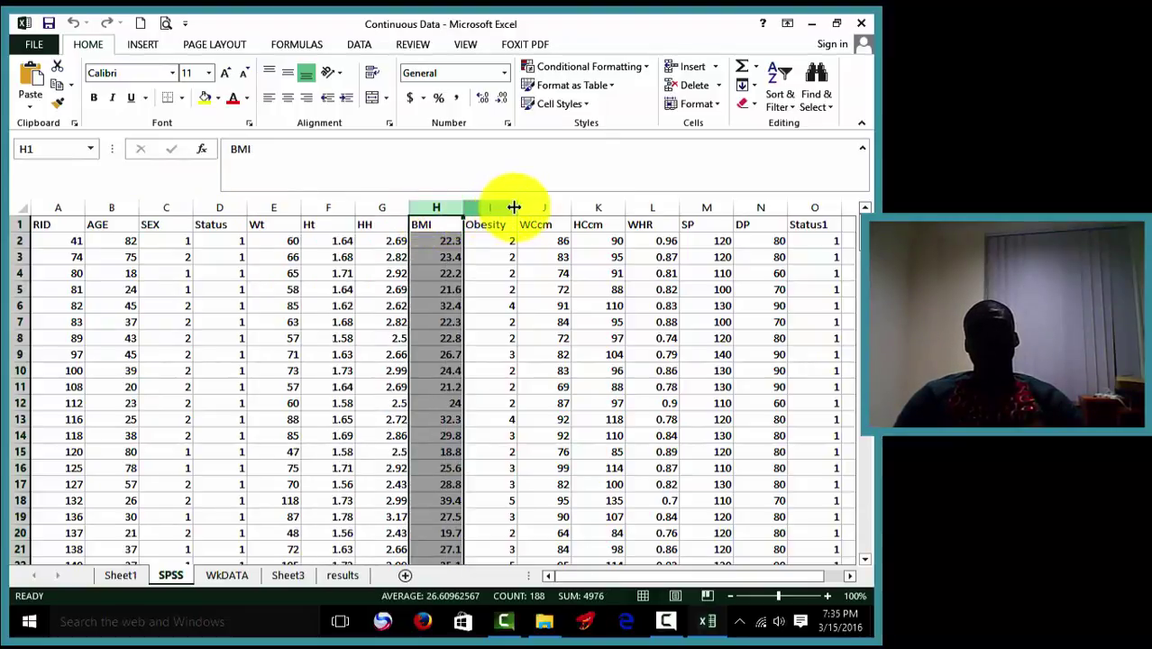
pyautogui.click(547, 209)
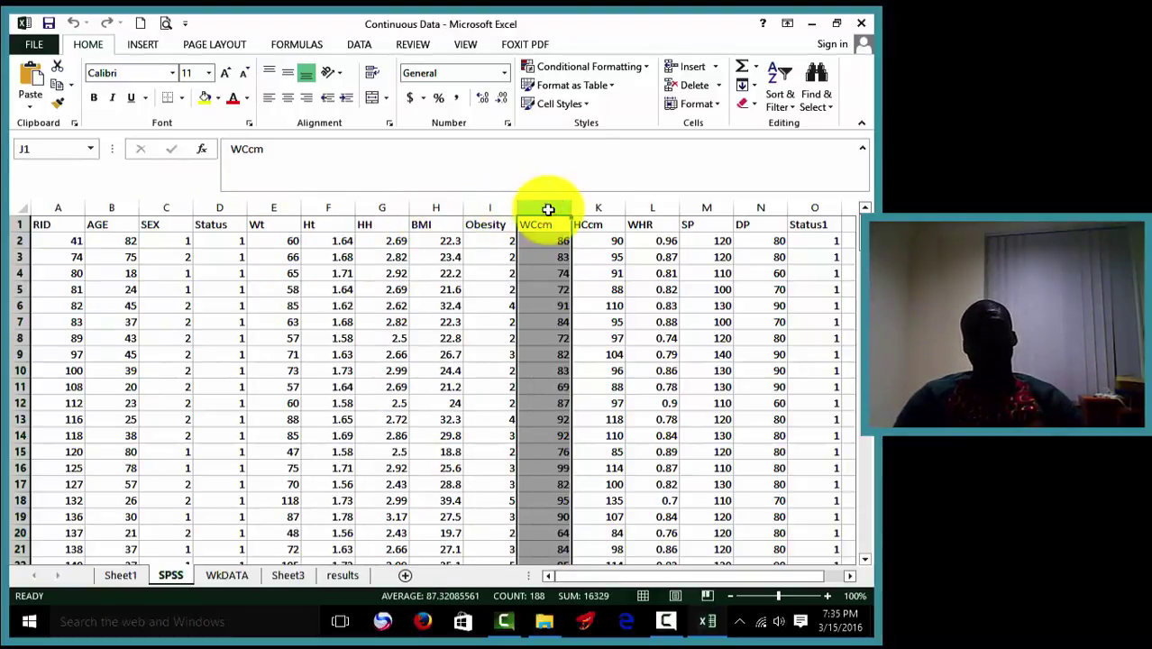
pyautogui.click(603, 207)
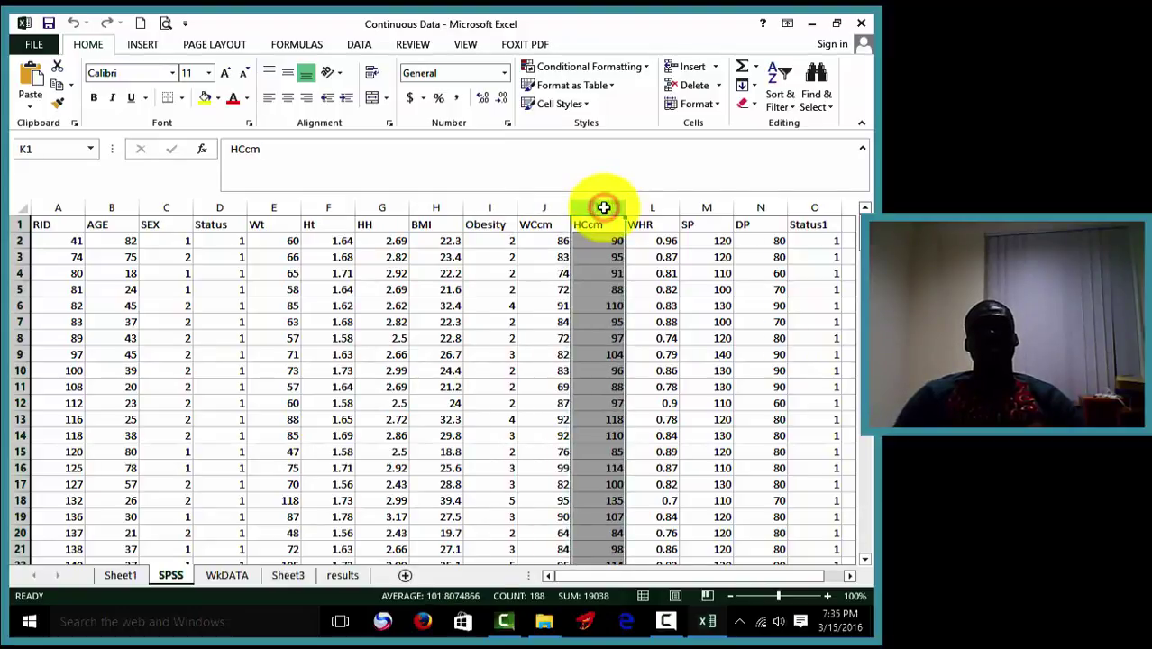
pyautogui.click(659, 208)
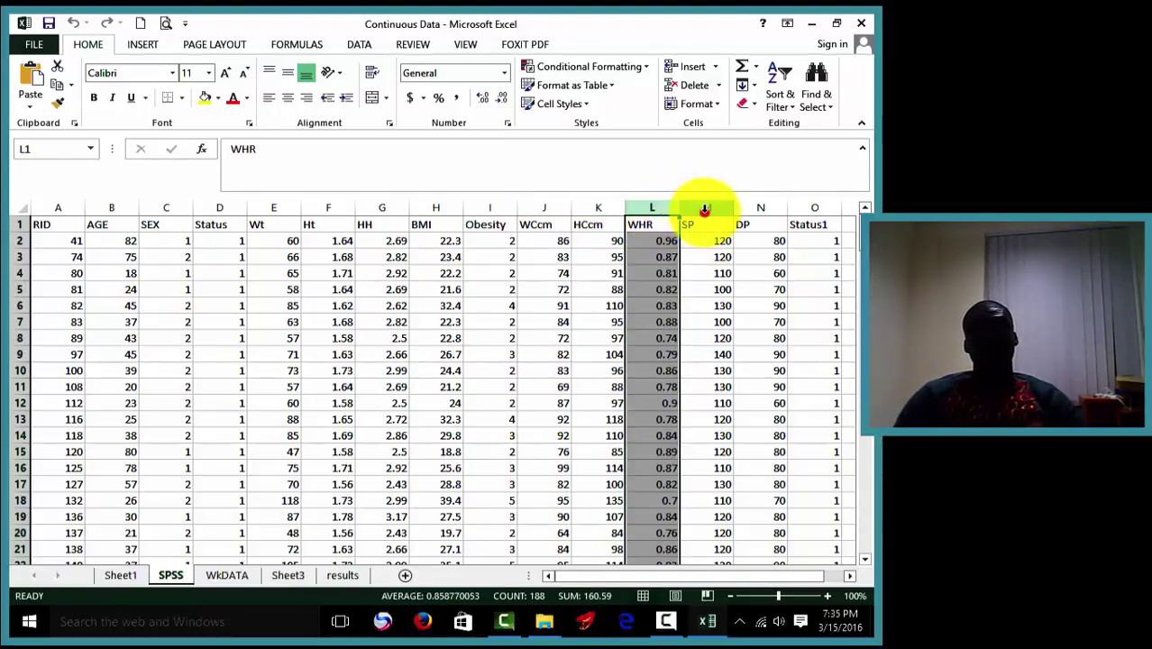
pyautogui.click(705, 209)
pyautogui.click(754, 208)
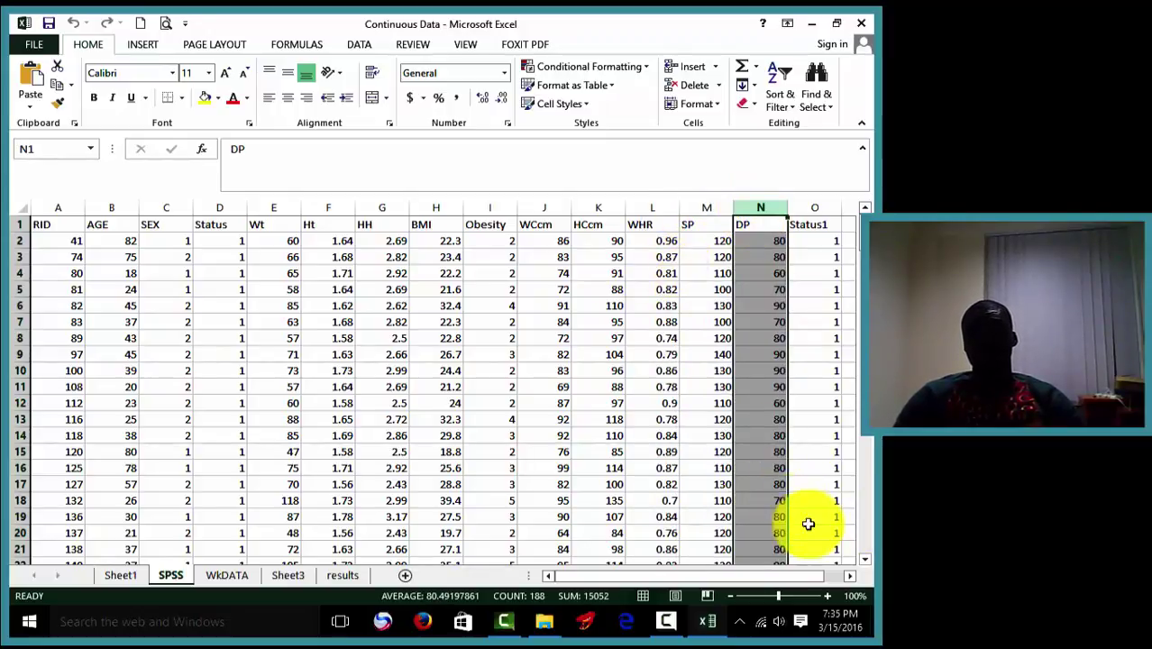
pyautogui.click(849, 575)
pyautogui.click(850, 576)
pyautogui.click(849, 577)
pyautogui.click(849, 577)
pyautogui.moveTo(764, 575); pyautogui.dragTo(594, 561)
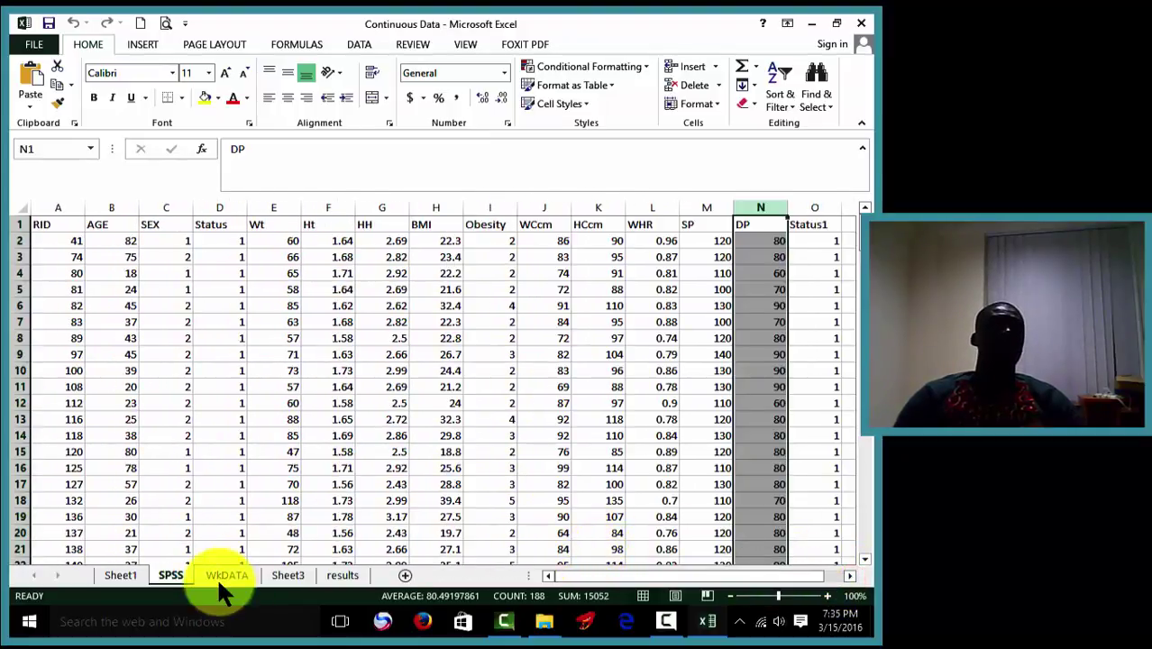
# Step: Examine the lipid columns HDL_C, LDL_C, TG and TC on Sheet1
pyautogui.click(127, 574)
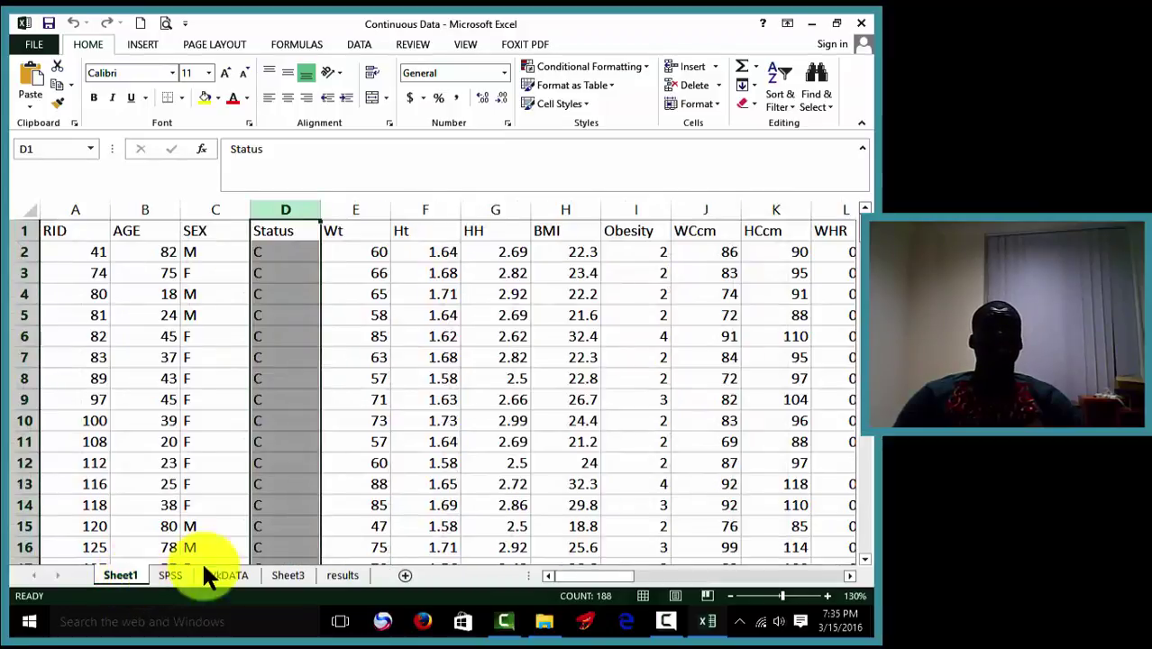
pyautogui.moveTo(592, 582); pyautogui.dragTo(725, 550)
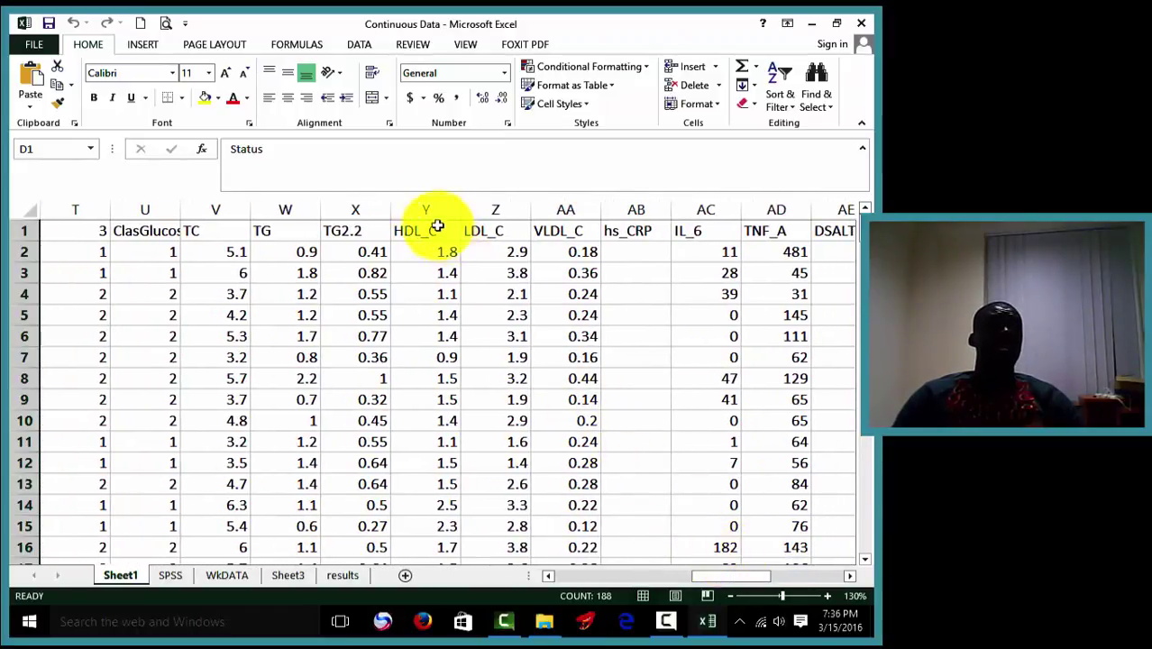
pyautogui.click(421, 202)
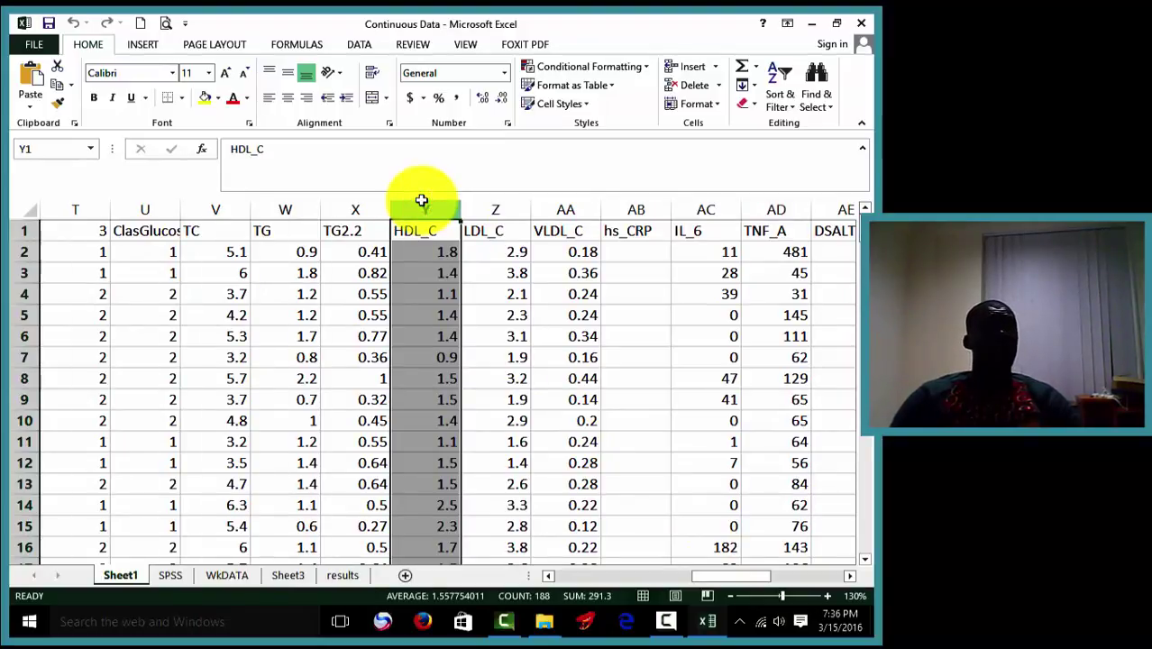
pyautogui.click(488, 202)
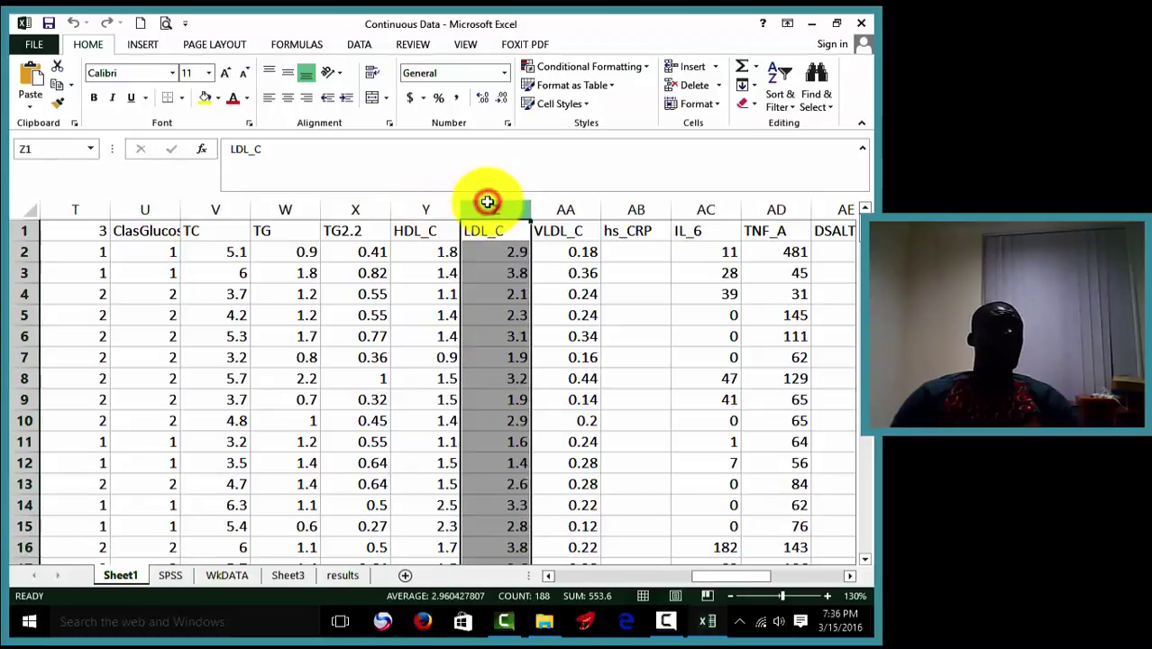
pyautogui.click(285, 210)
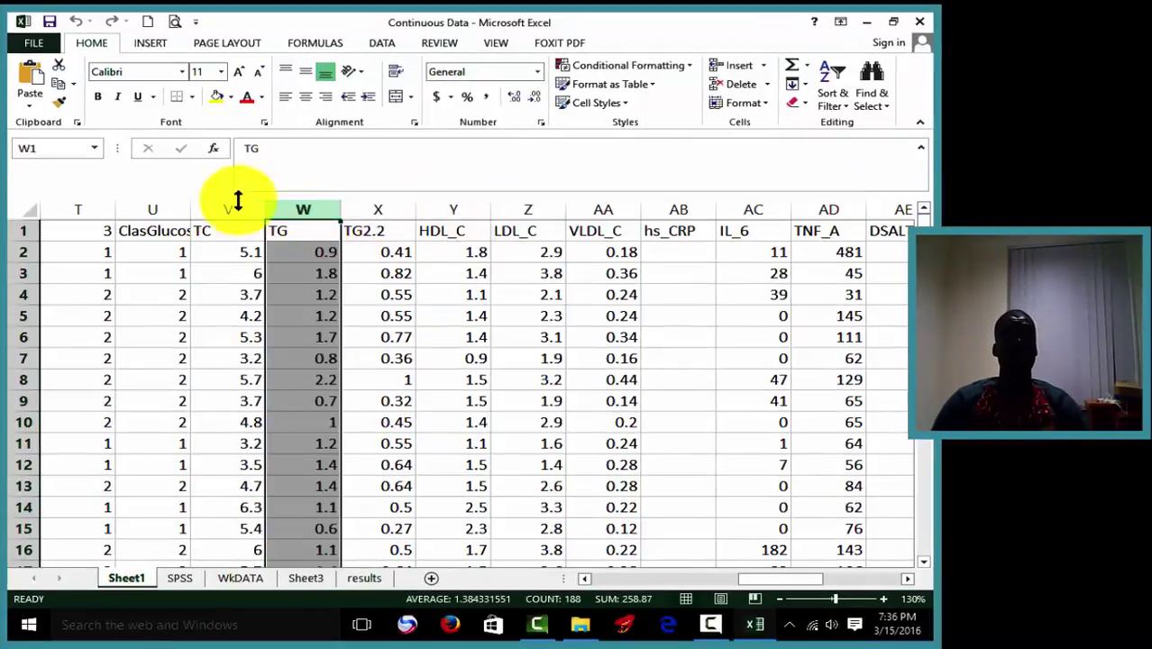
pyautogui.click(230, 209)
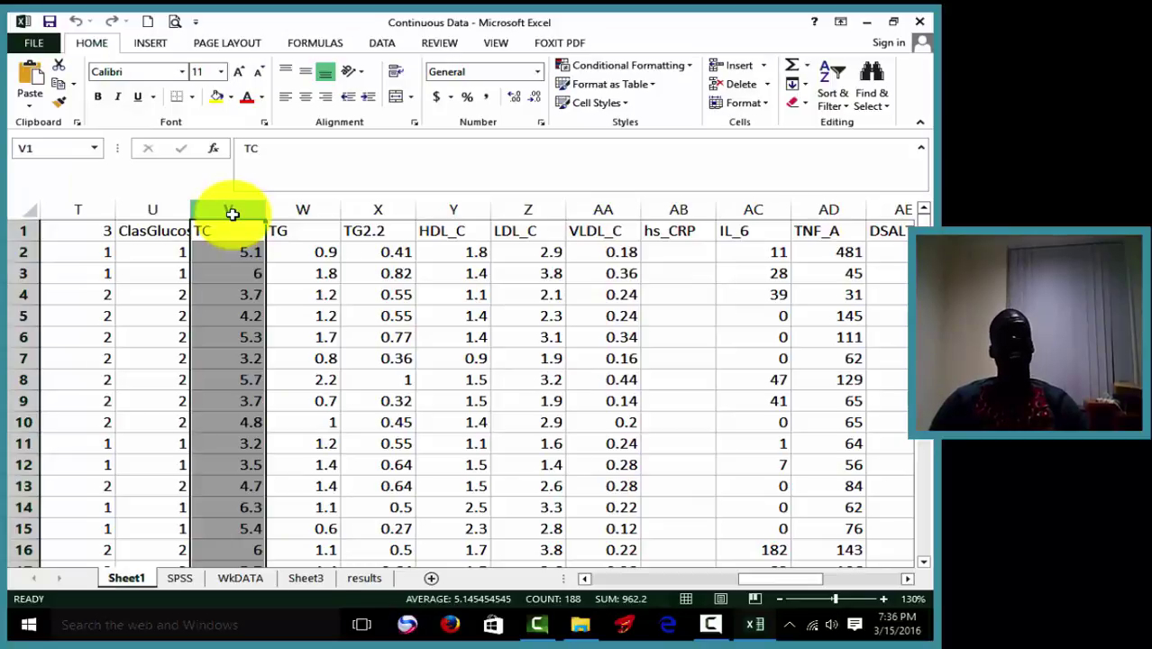
# Step: Examine the hs_CRP, IL_6 and TNF_A columns and further rows of Sheet1, ending at its header row from SEX onward
pyautogui.click(912, 575)
pyautogui.click(911, 577)
pyautogui.click(911, 577)
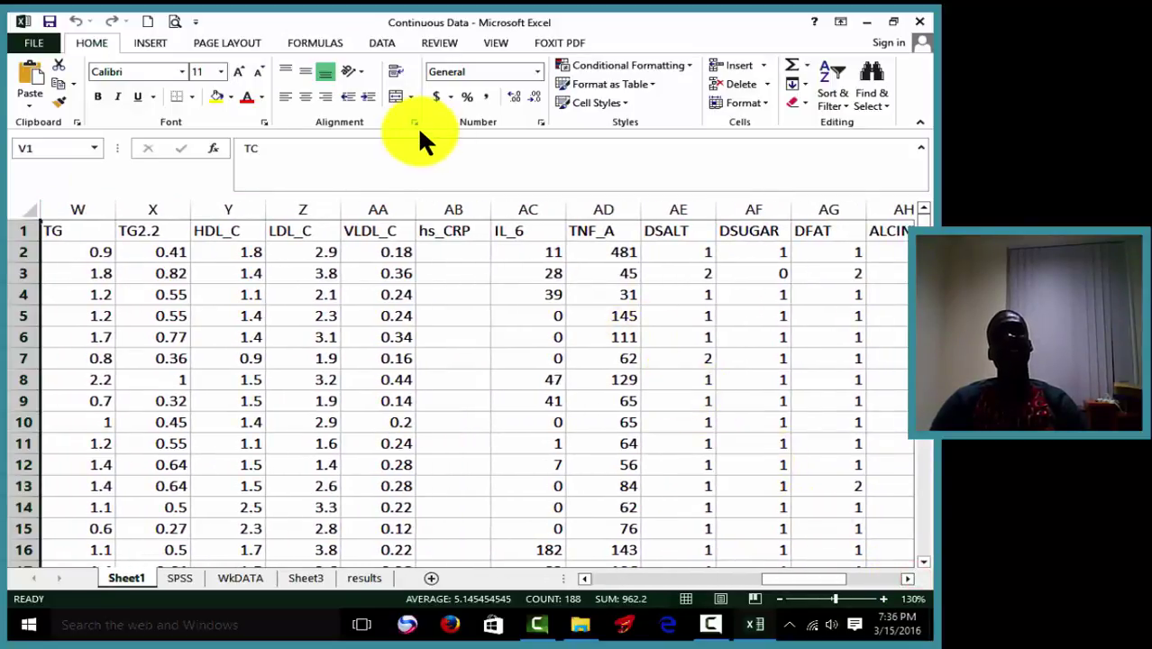
pyautogui.click(462, 209)
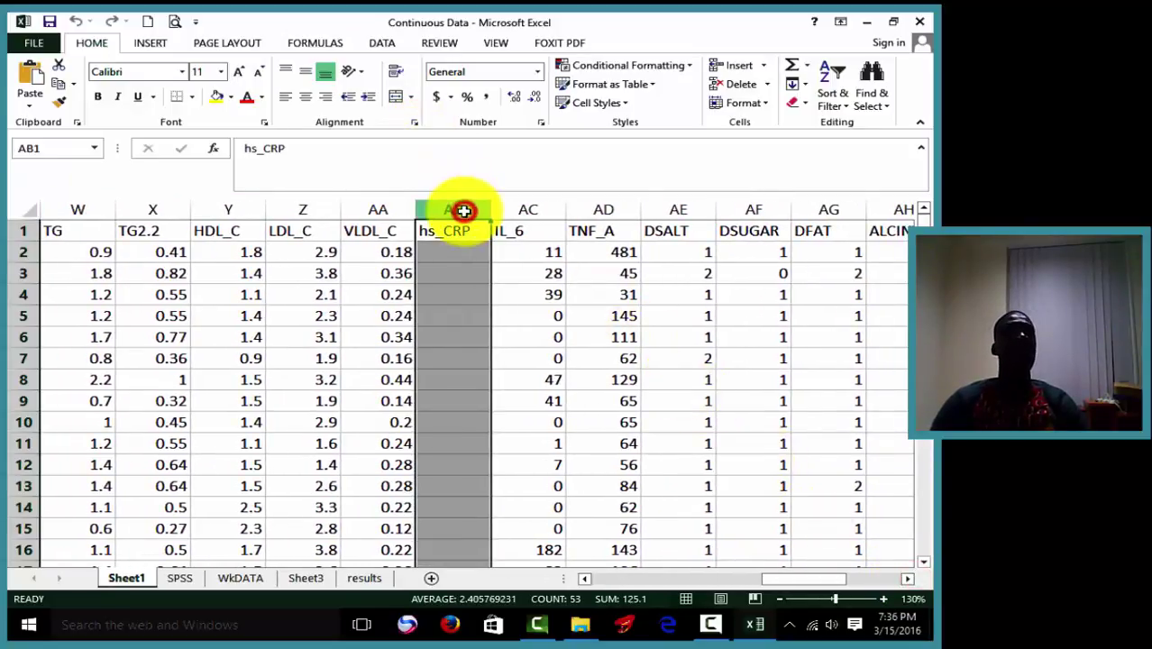
pyautogui.click(555, 199)
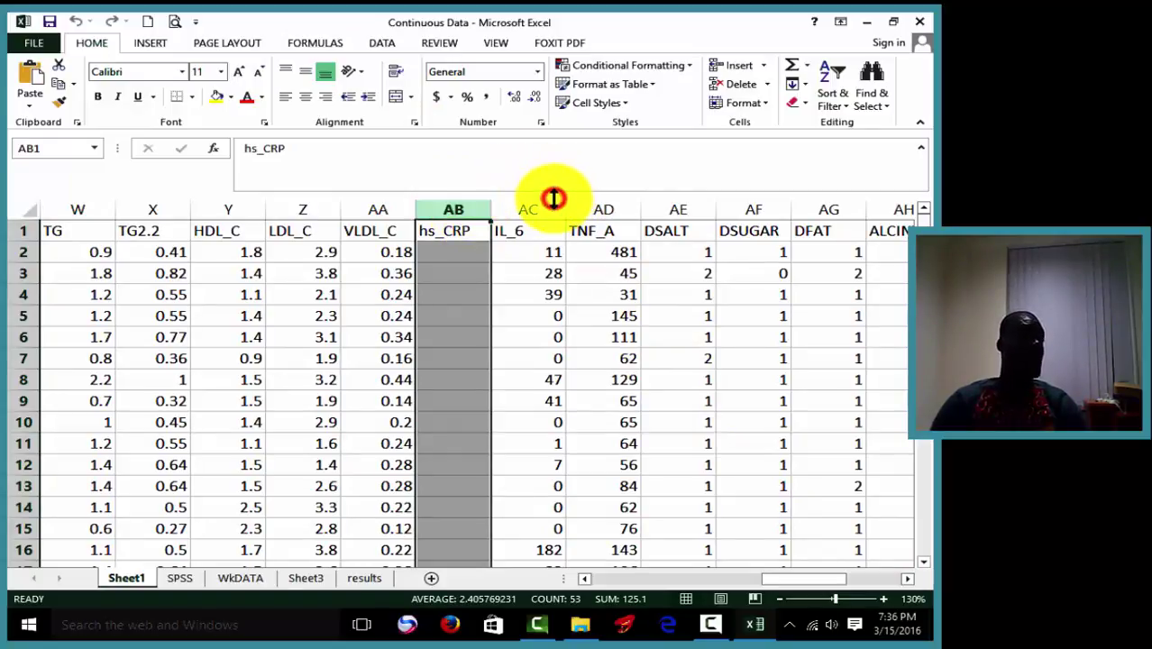
pyautogui.keyDown('ctrl'); pyautogui.click(598, 207); pyautogui.keyUp('ctrl')
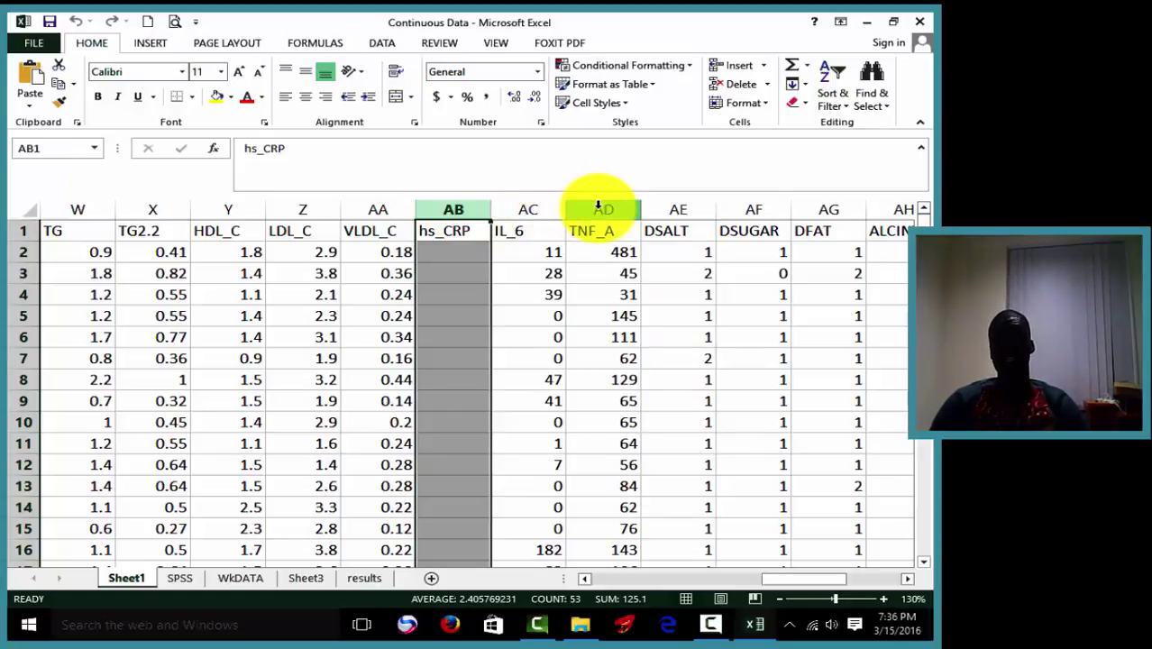
pyautogui.click(599, 207)
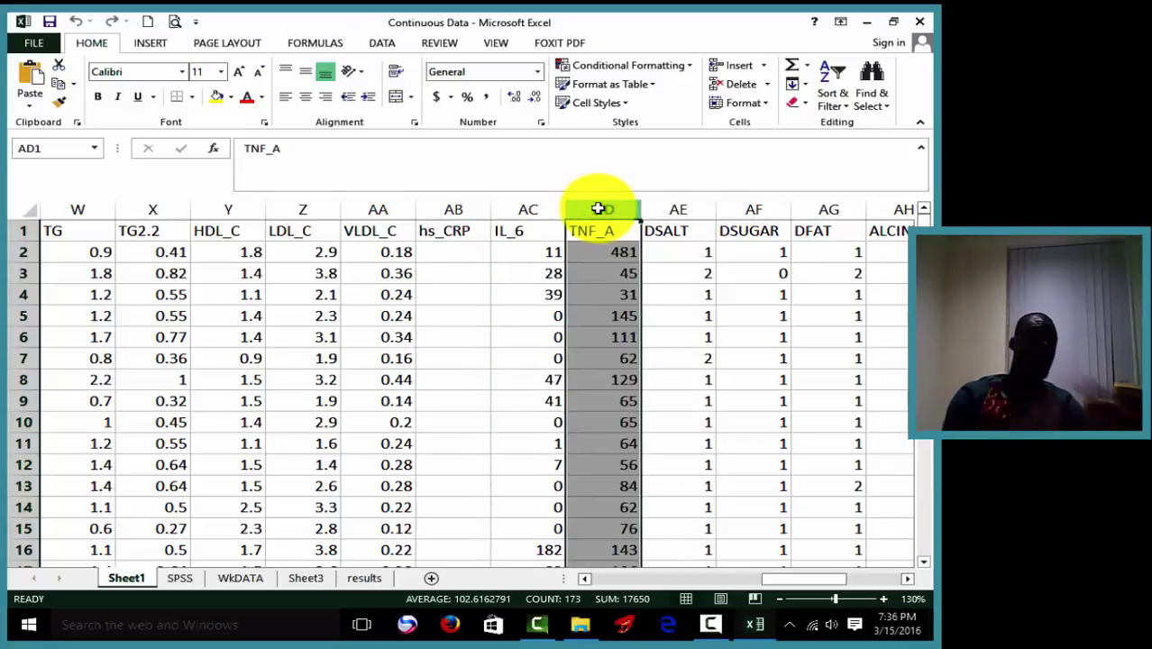
pyautogui.click(776, 581)
pyautogui.moveTo(774, 577); pyautogui.dragTo(779, 586)
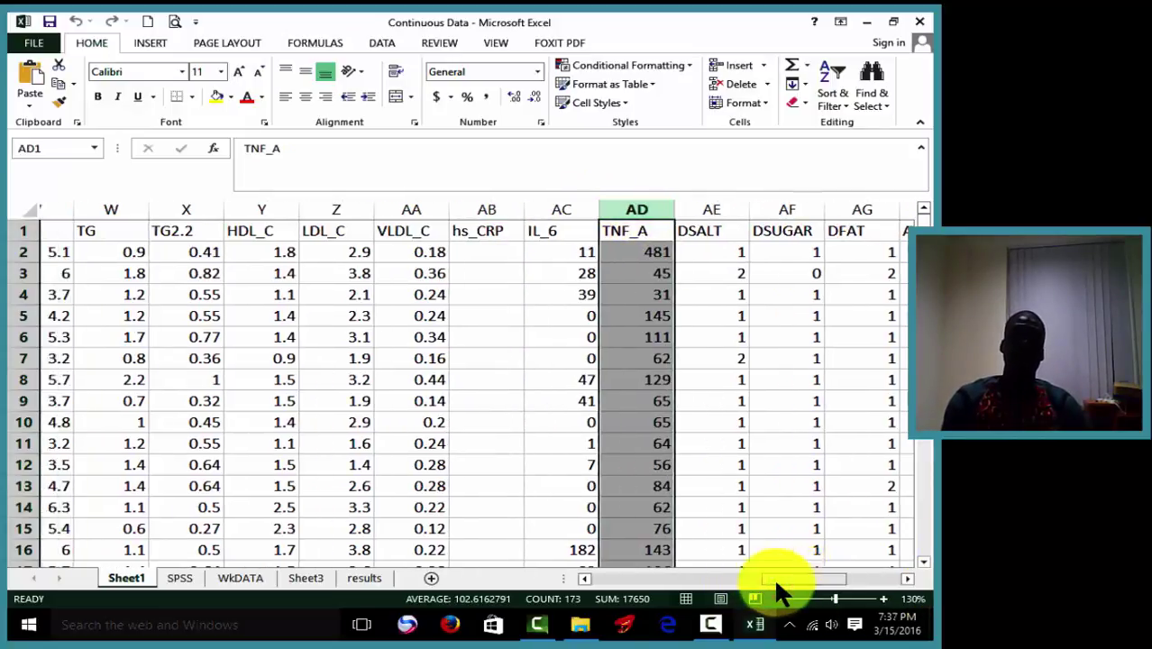
pyautogui.click(921, 223)
pyautogui.moveTo(921, 223); pyautogui.dragTo(921, 232)
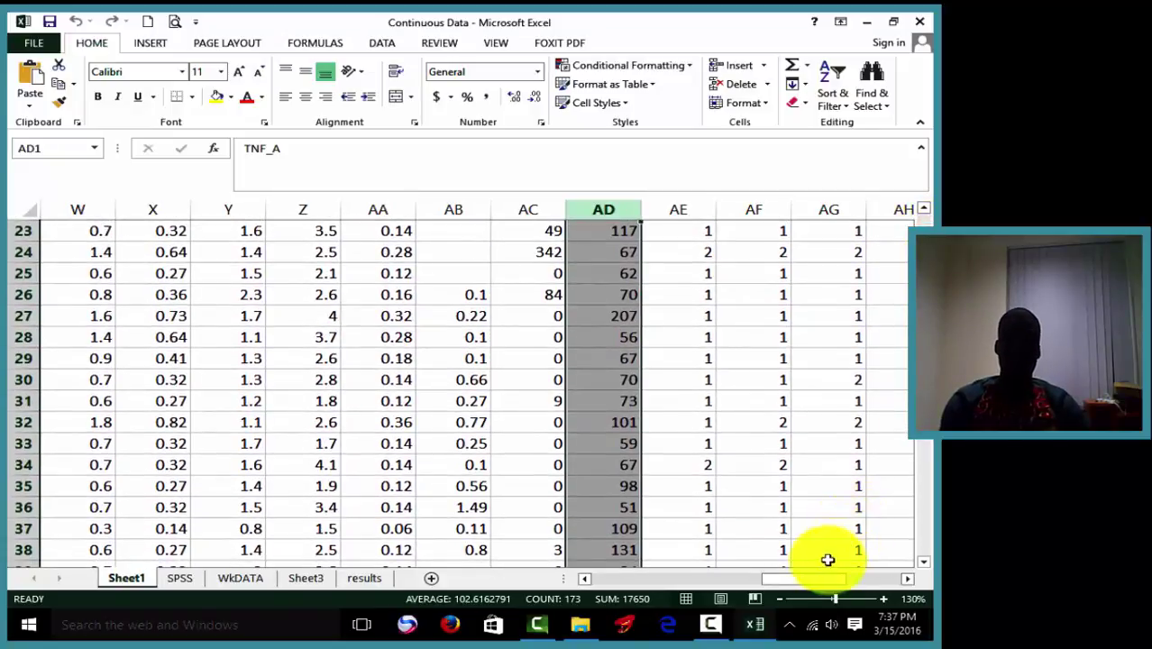
pyautogui.moveTo(808, 577); pyautogui.dragTo(658, 592)
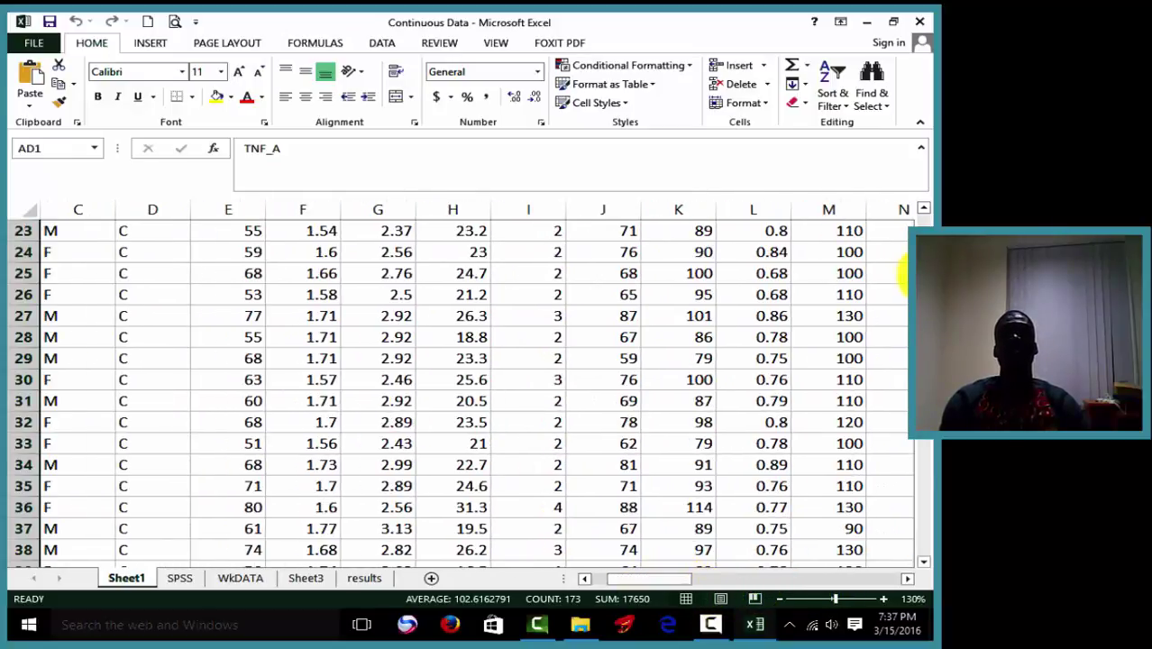
pyautogui.moveTo(921, 233); pyautogui.dragTo(927, 211)
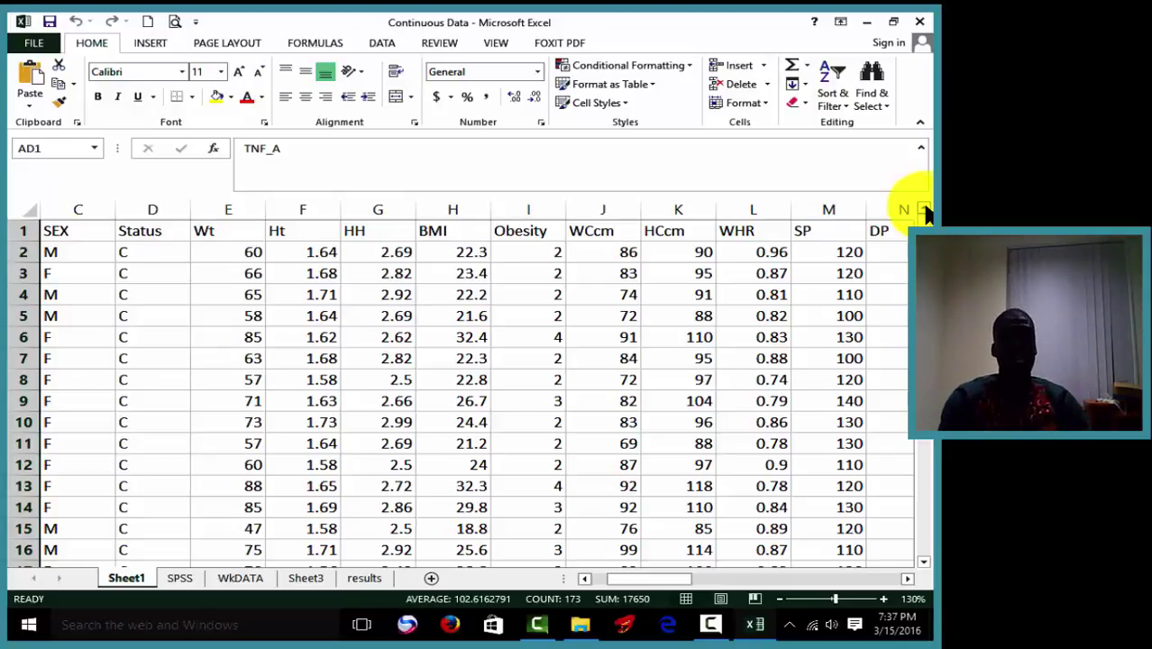
# Step: Launch GraphPad Prism 6 and create an empty Column data table for replicate values stacked into columns
pyautogui.click(291, 624)
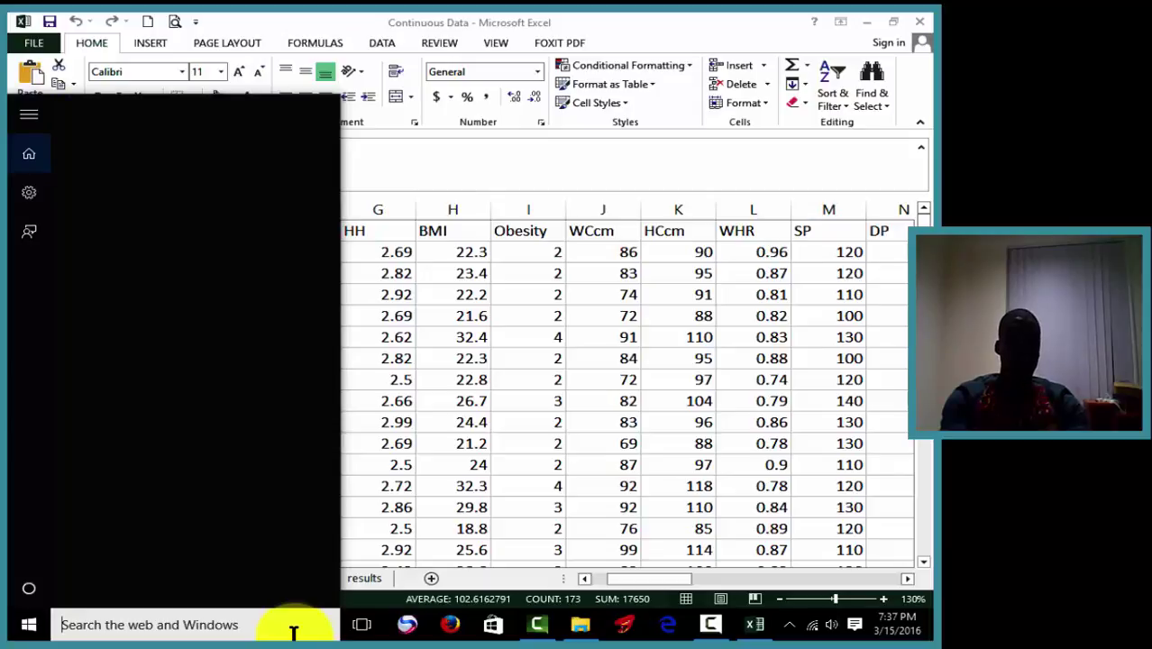
pyautogui.write('g')
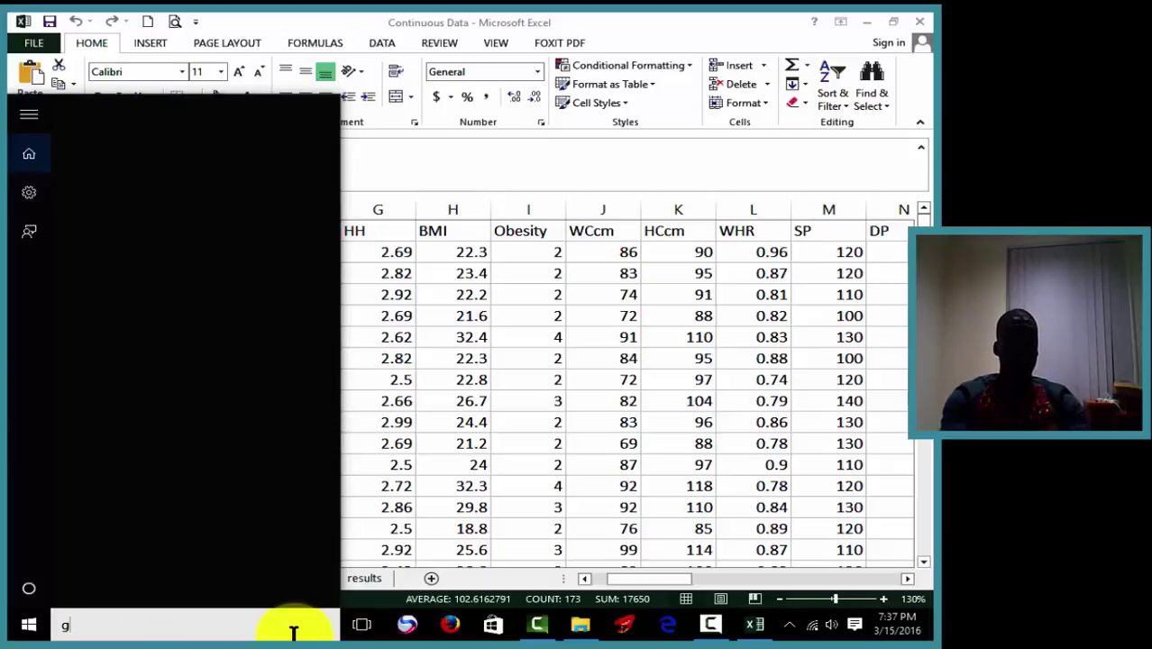
pyautogui.write('r')
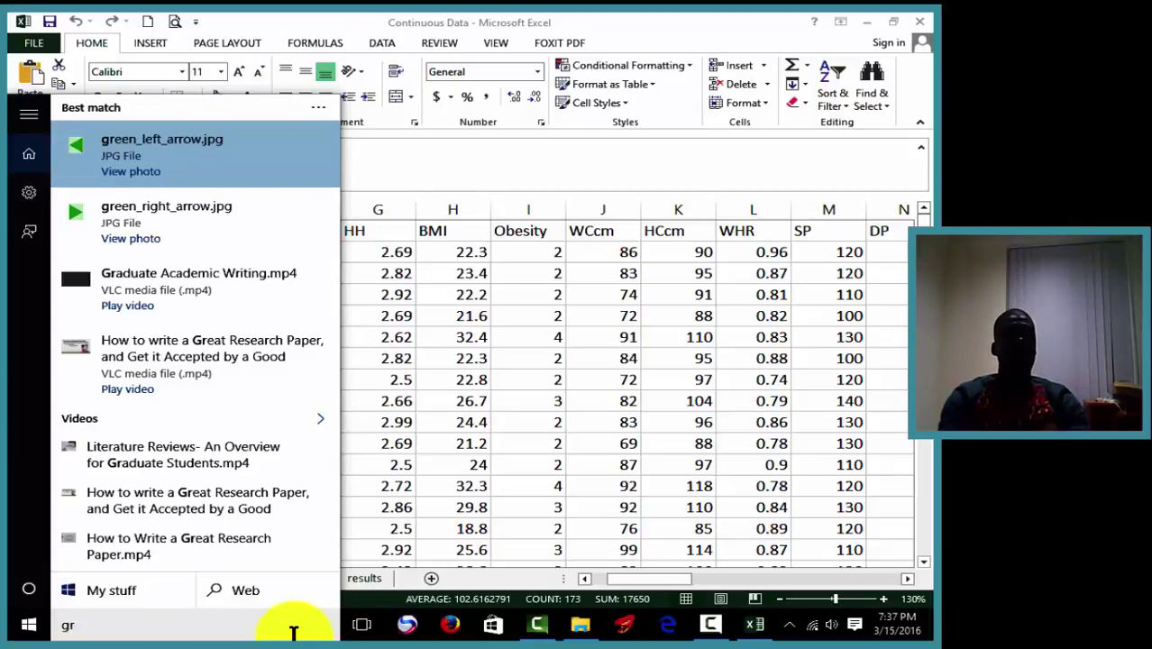
pyautogui.write('a')
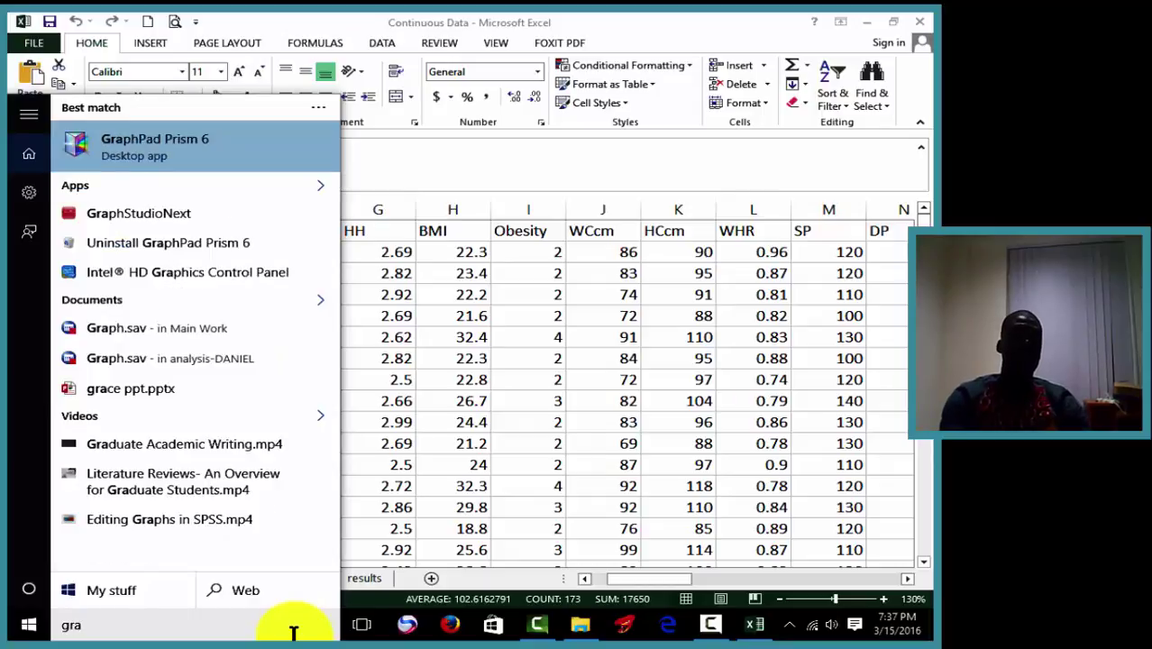
pyautogui.click(180, 139)
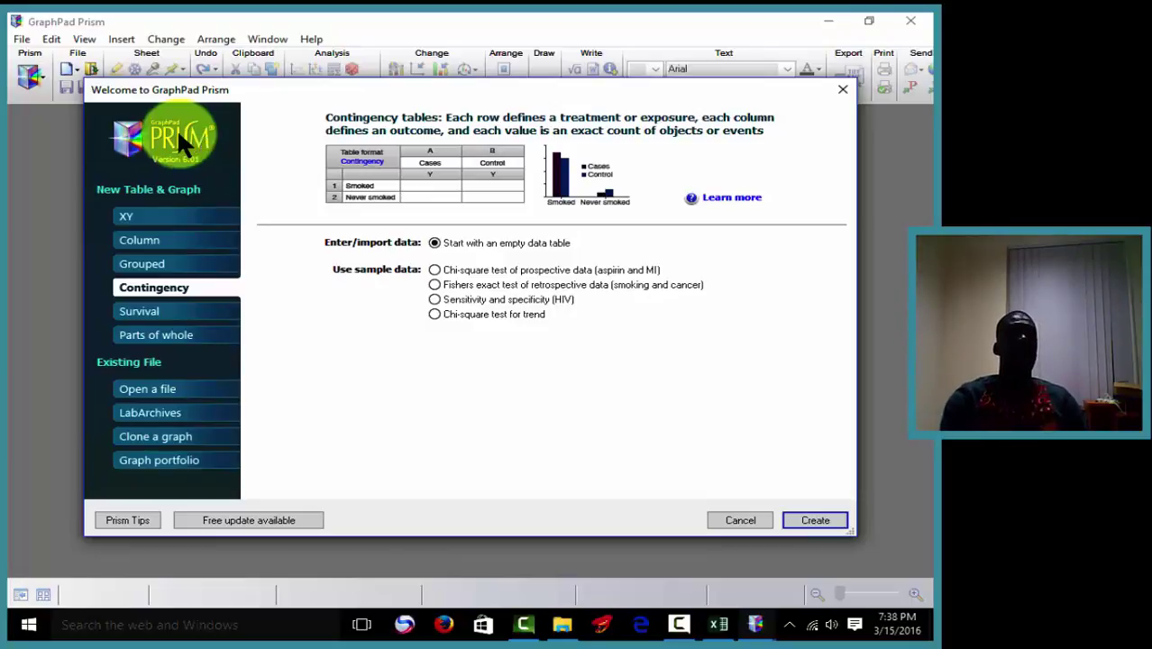
pyautogui.click(141, 242)
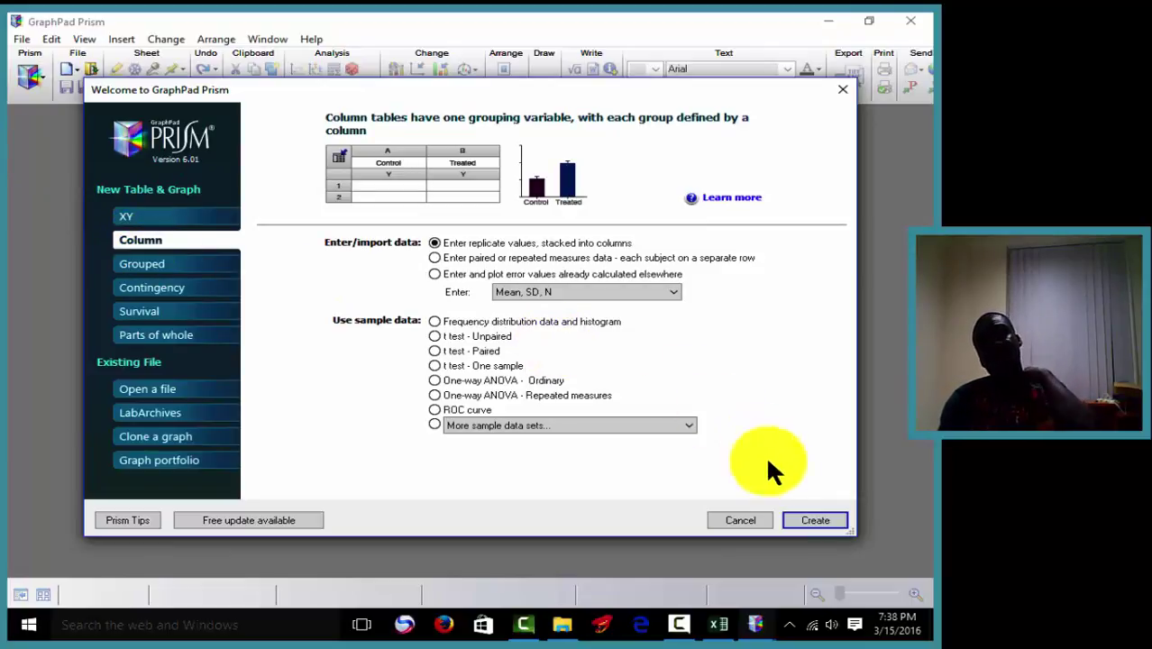
pyautogui.click(810, 519)
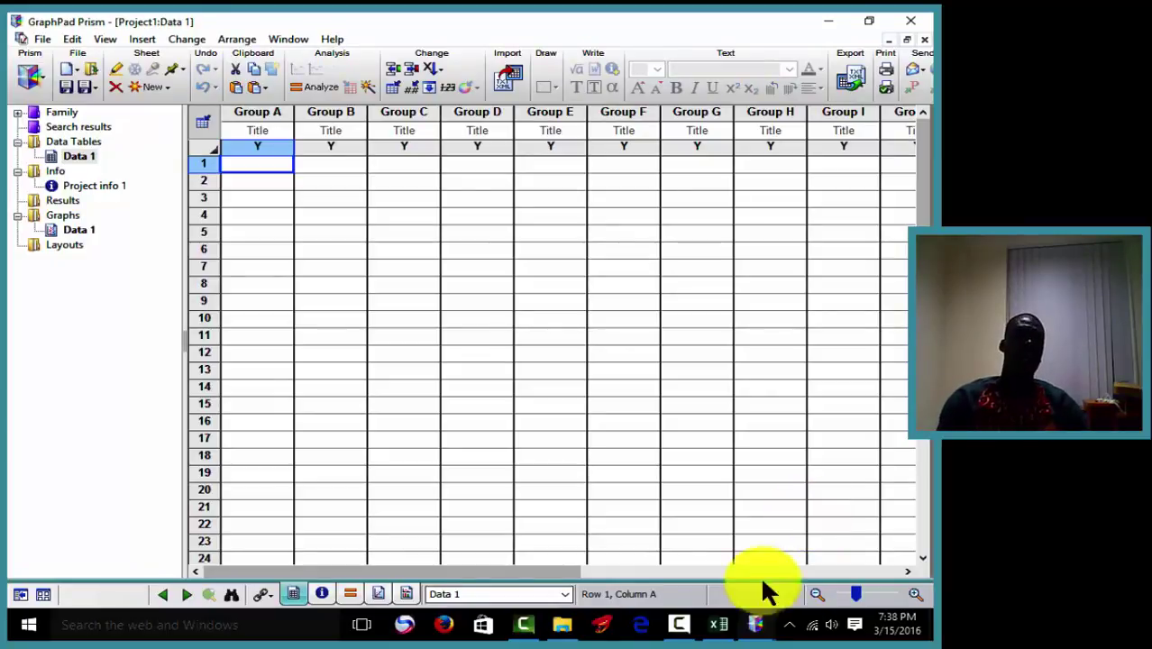
# Step: Switch to the Continuous Data workbook in Excel and copy the AGE, Wt, Ht and WCcm columns of Sheet1
pyautogui.click(719, 624)
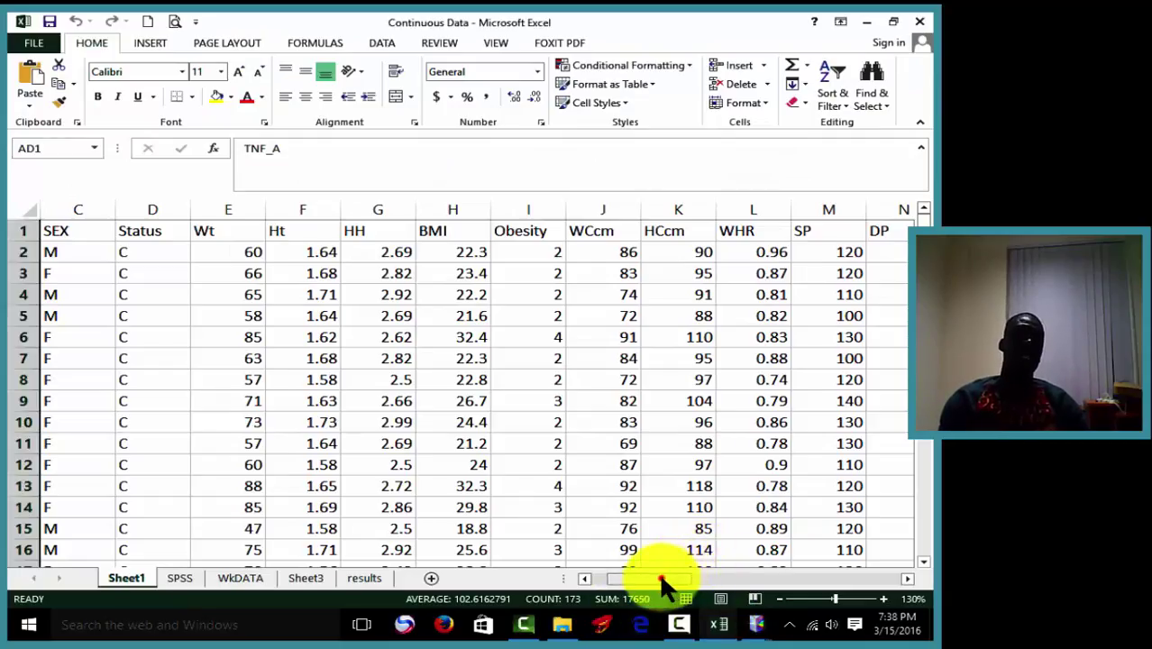
pyautogui.moveTo(662, 578); pyautogui.dragTo(620, 580)
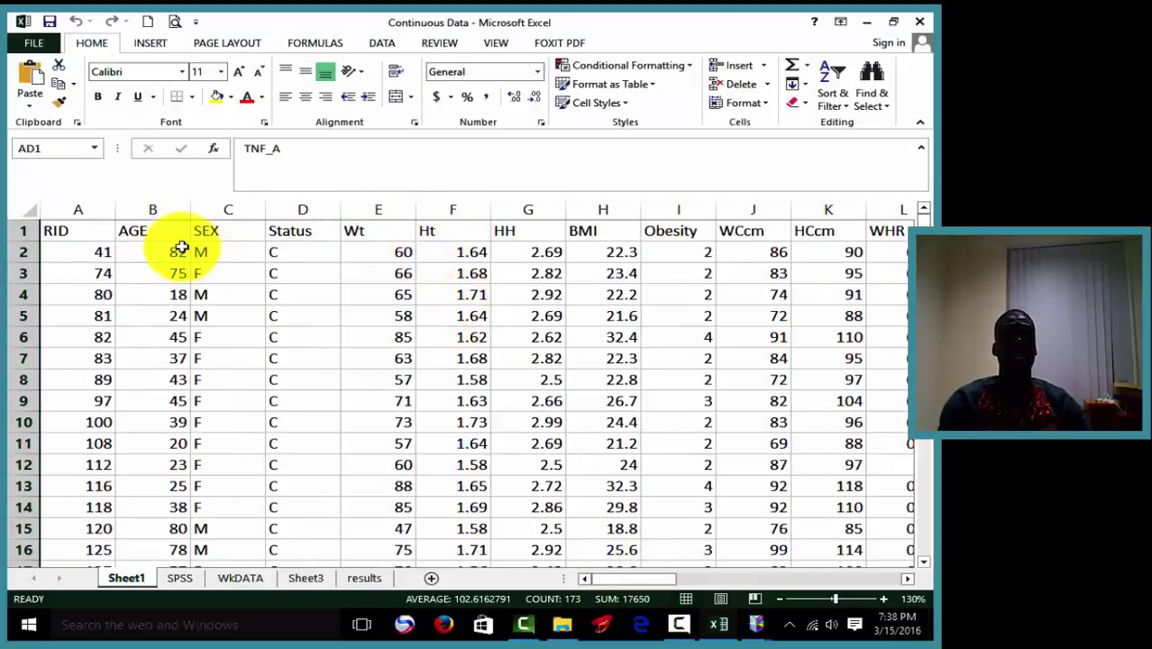
pyautogui.click(174, 219)
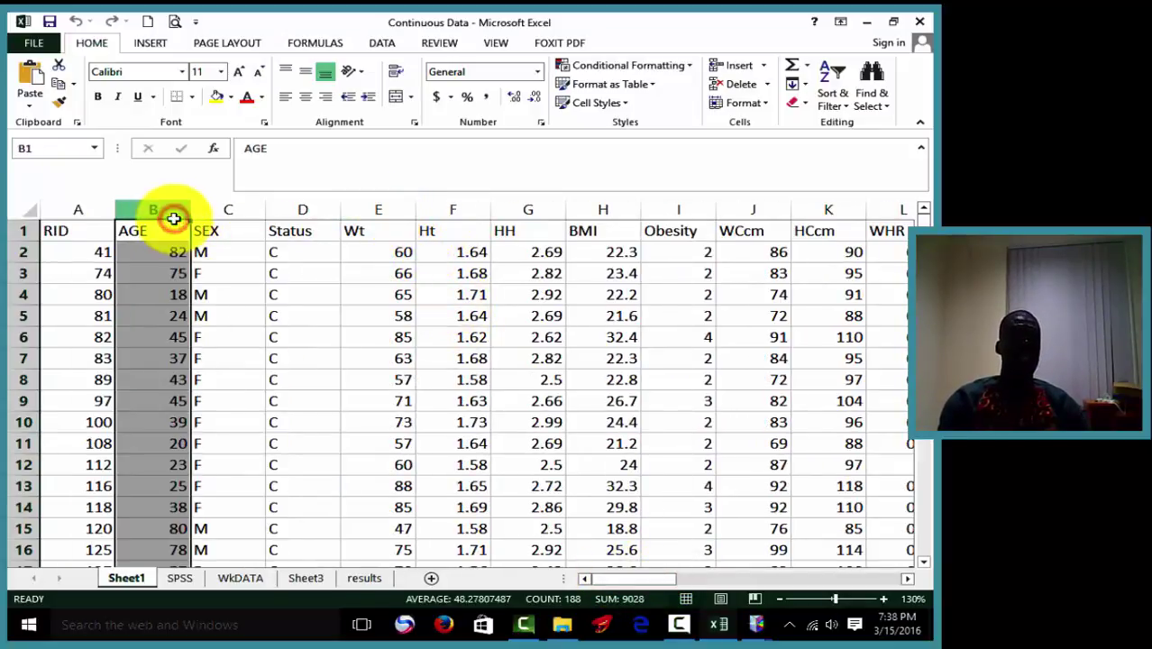
pyautogui.keyDown('ctrl'); pyautogui.click(388, 200); pyautogui.keyUp('ctrl')
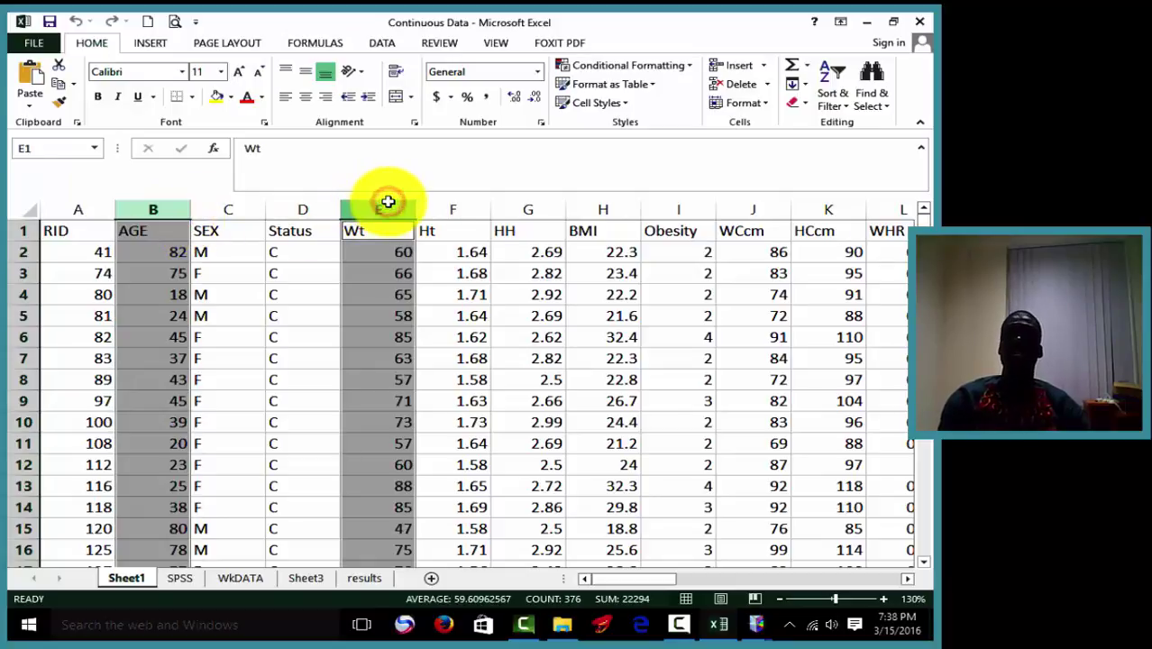
pyautogui.keyDown('ctrl'); pyautogui.click(458, 199); pyautogui.keyUp('ctrl')
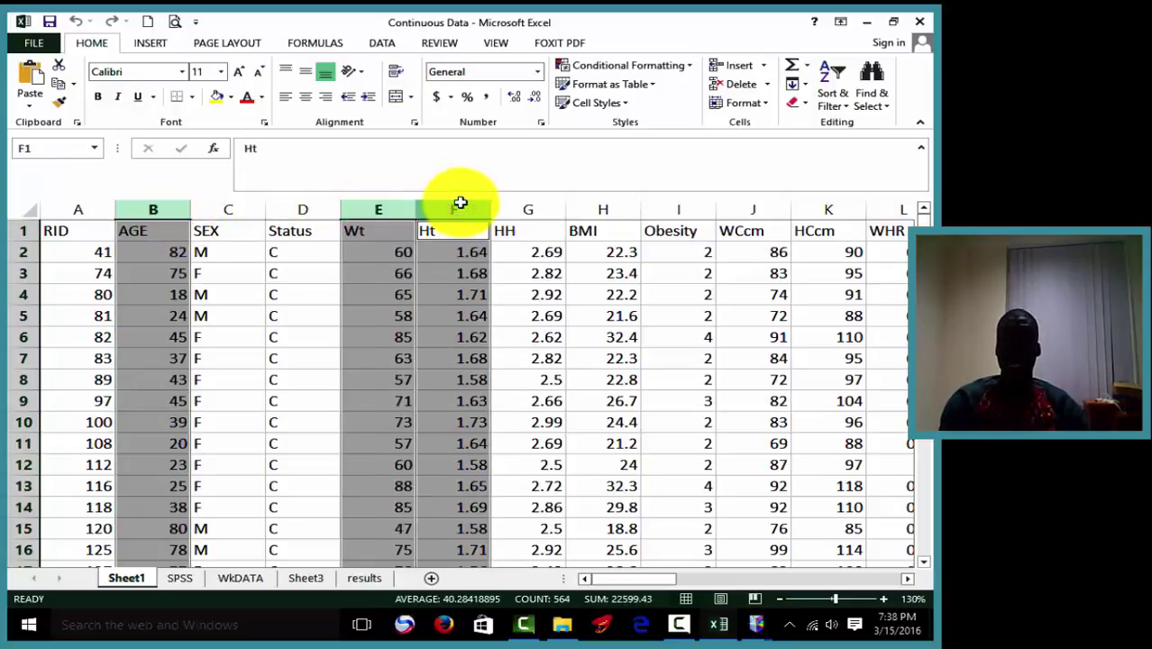
pyautogui.keyDown('ctrl'); pyautogui.click(767, 207); pyautogui.keyUp('ctrl')
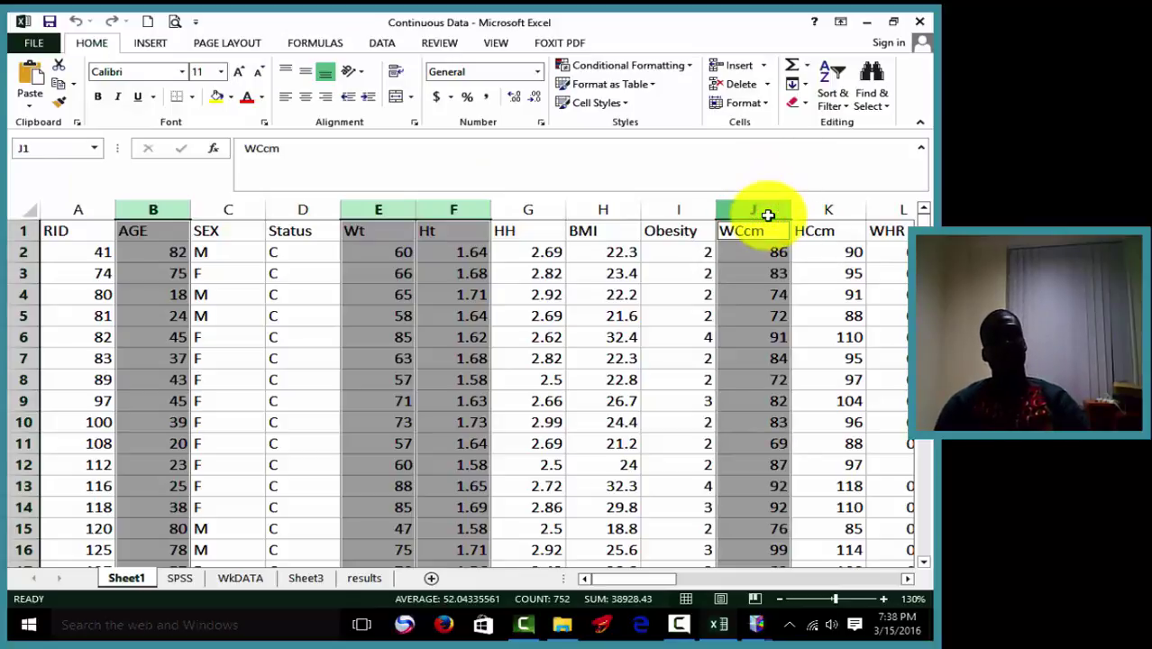
pyautogui.hotkey('ctrl', 'c')
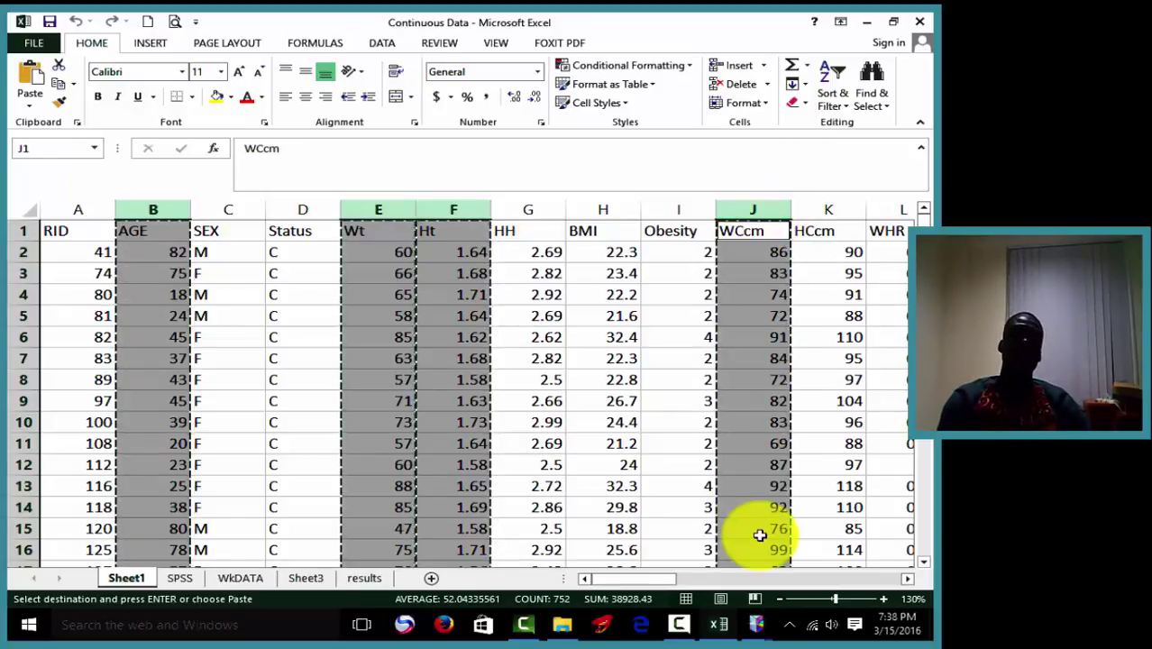
# Step: Switch to the GraphPad Prism project and paste the copied columns into Data 1, starting at the Group A title
pyautogui.moveTo(763, 622)
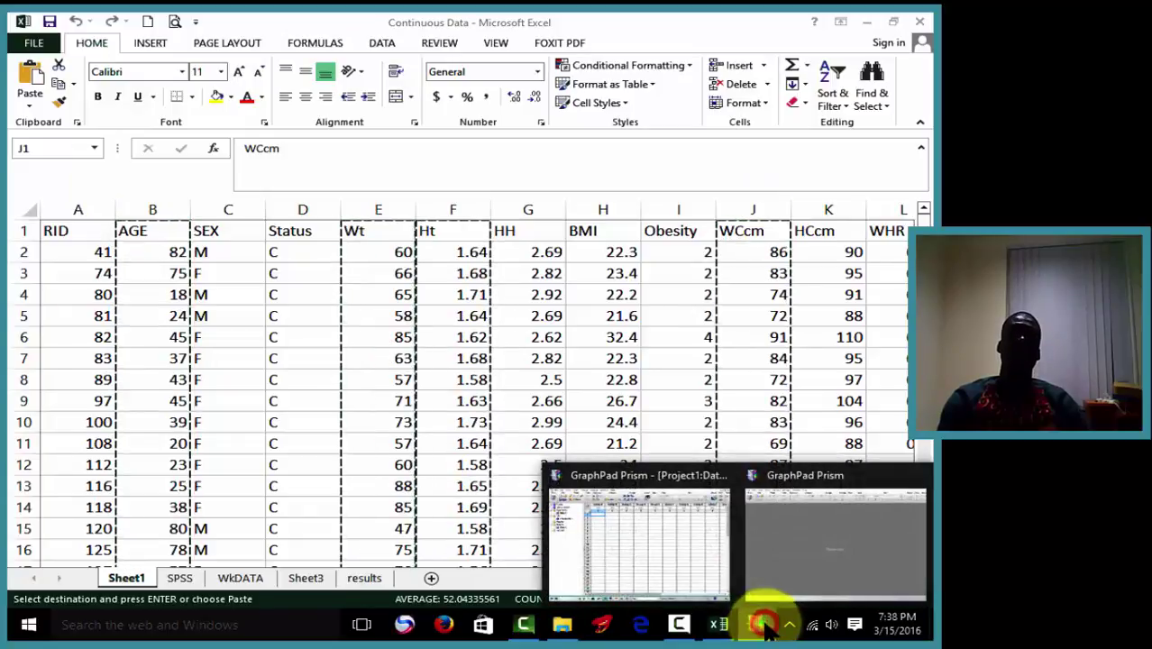
pyautogui.click(701, 539)
pyautogui.click(276, 132)
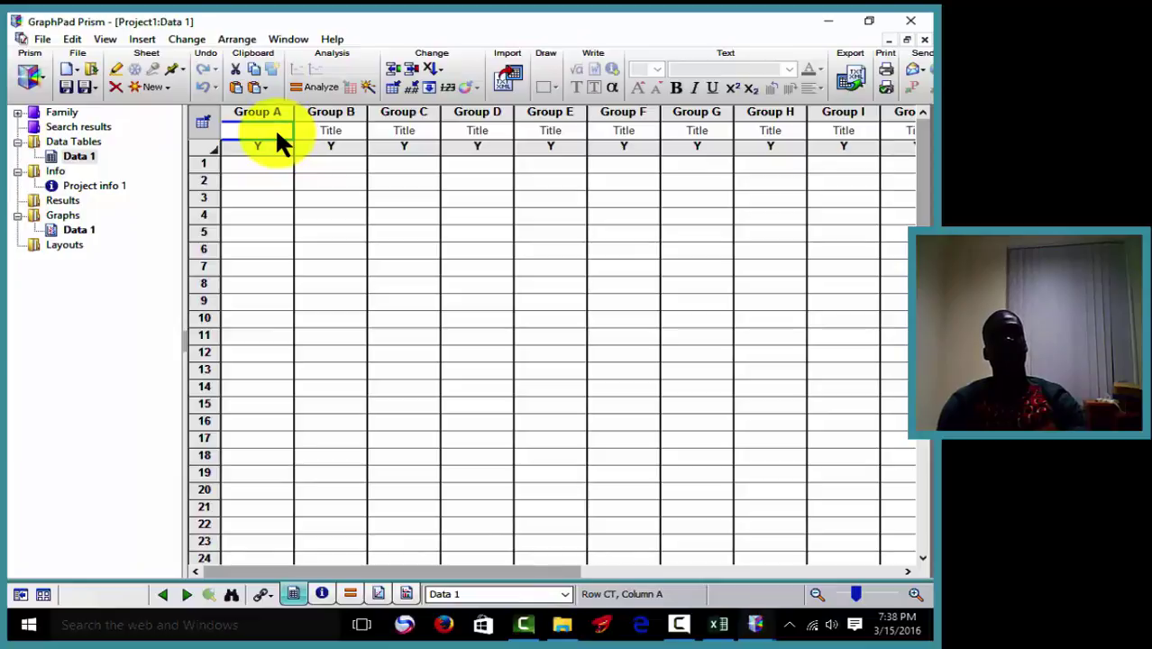
pyautogui.hotkey('ctrl', 'v')
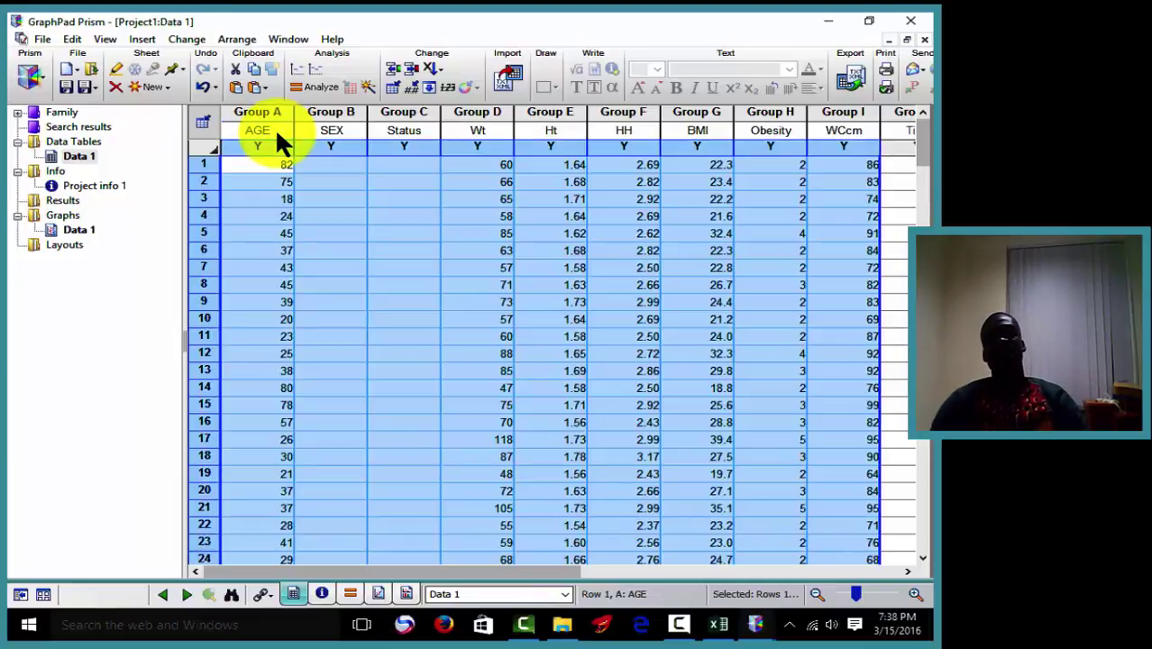
# Step: Delete the SEX, Status and Obesity columns from the Data 1 table
pyautogui.click(335, 114)
pyautogui.keyDown('shift'); pyautogui.click(398, 116); pyautogui.keyUp('shift')
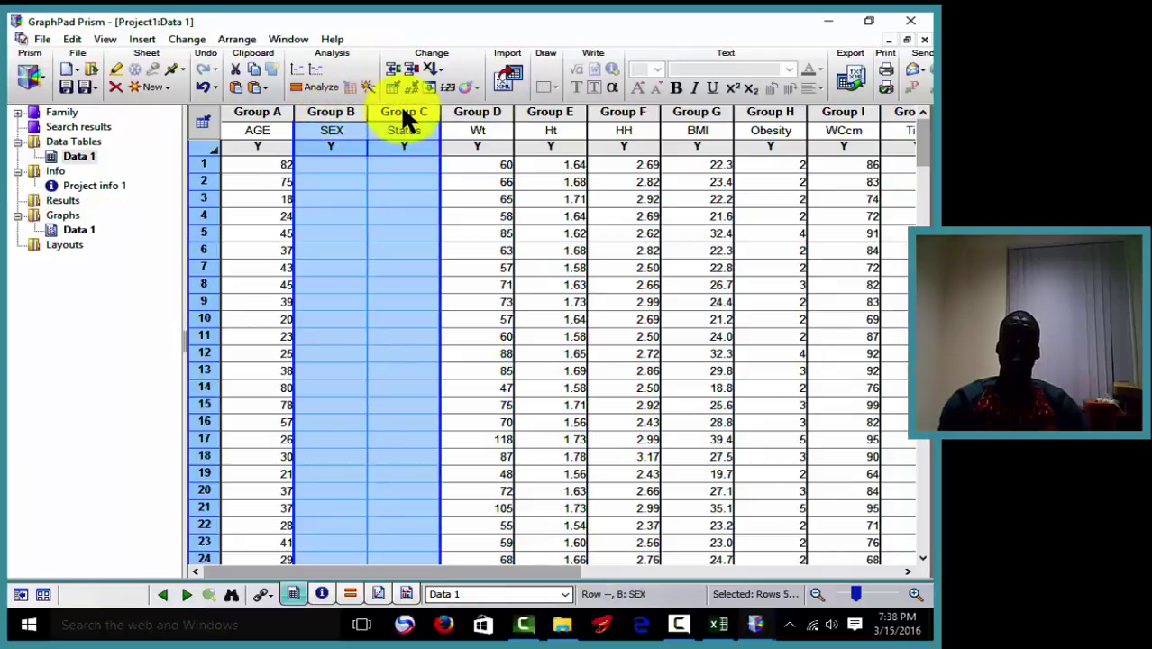
pyautogui.rightClick(358, 200)
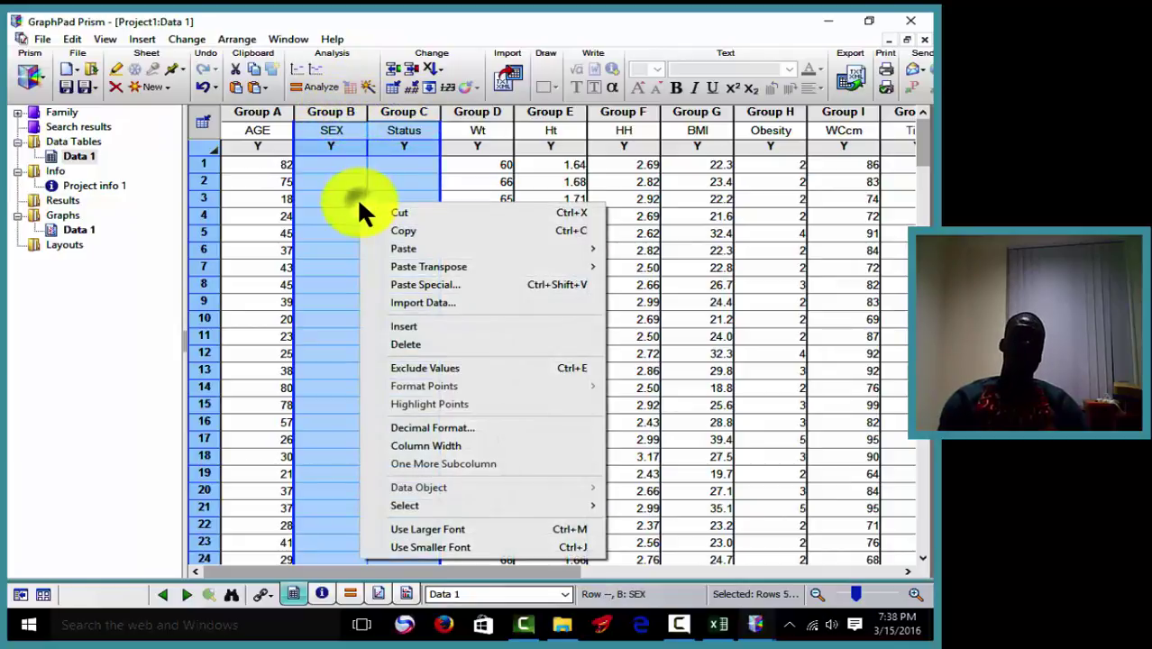
pyautogui.click(410, 343)
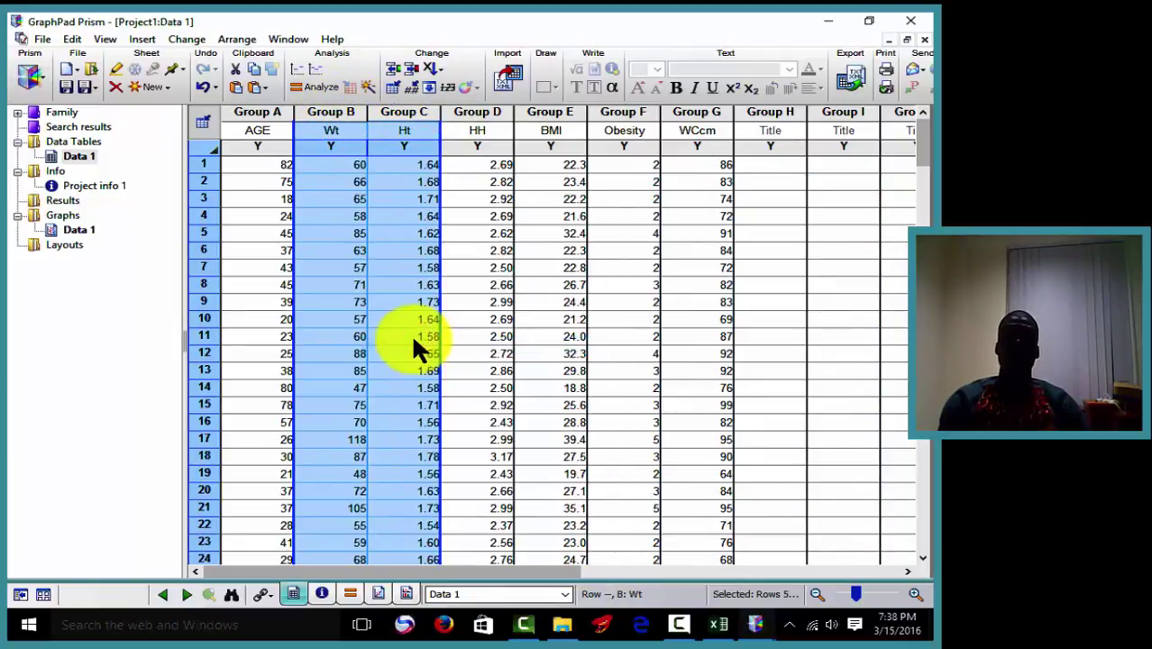
pyautogui.click(631, 112)
pyautogui.rightClick(633, 119)
pyautogui.click(703, 257)
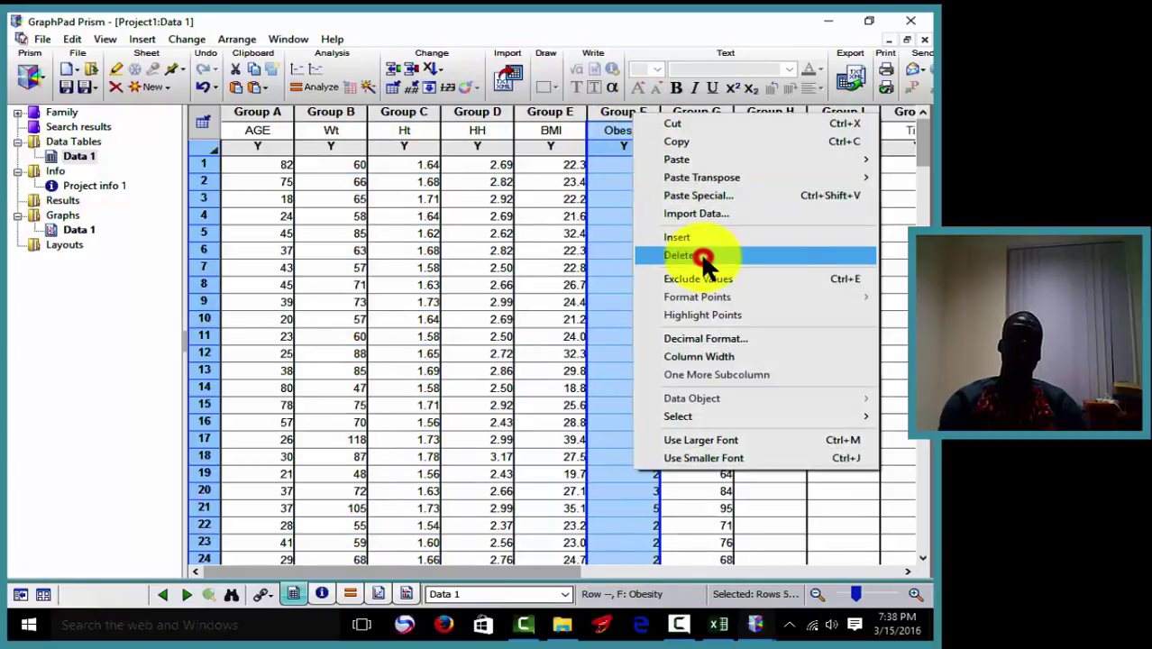
pyautogui.click(814, 285)
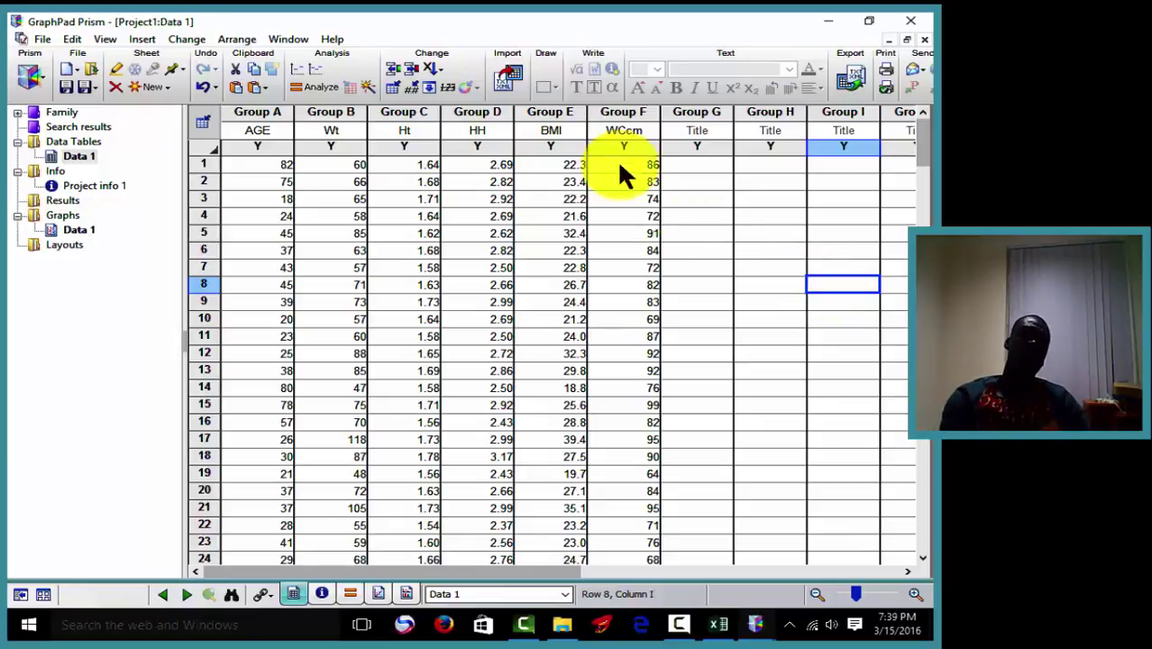
# Step: Start a Column statistics analysis on Data 1 with only the AGE data set included
pyautogui.click(321, 86)
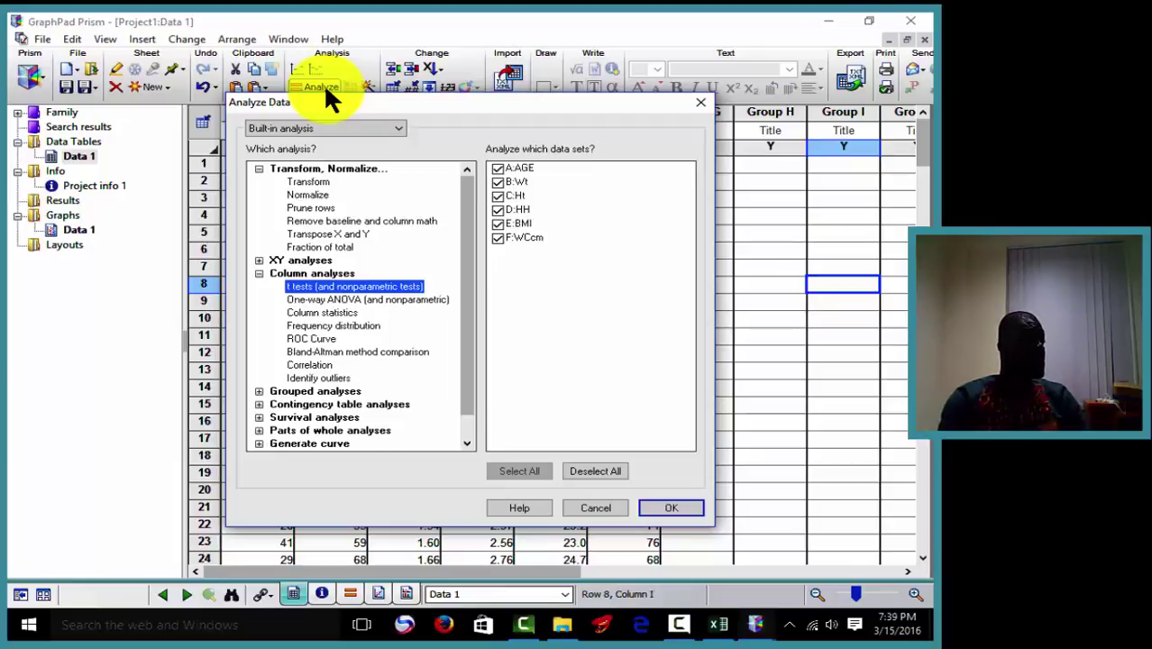
pyautogui.click(347, 312)
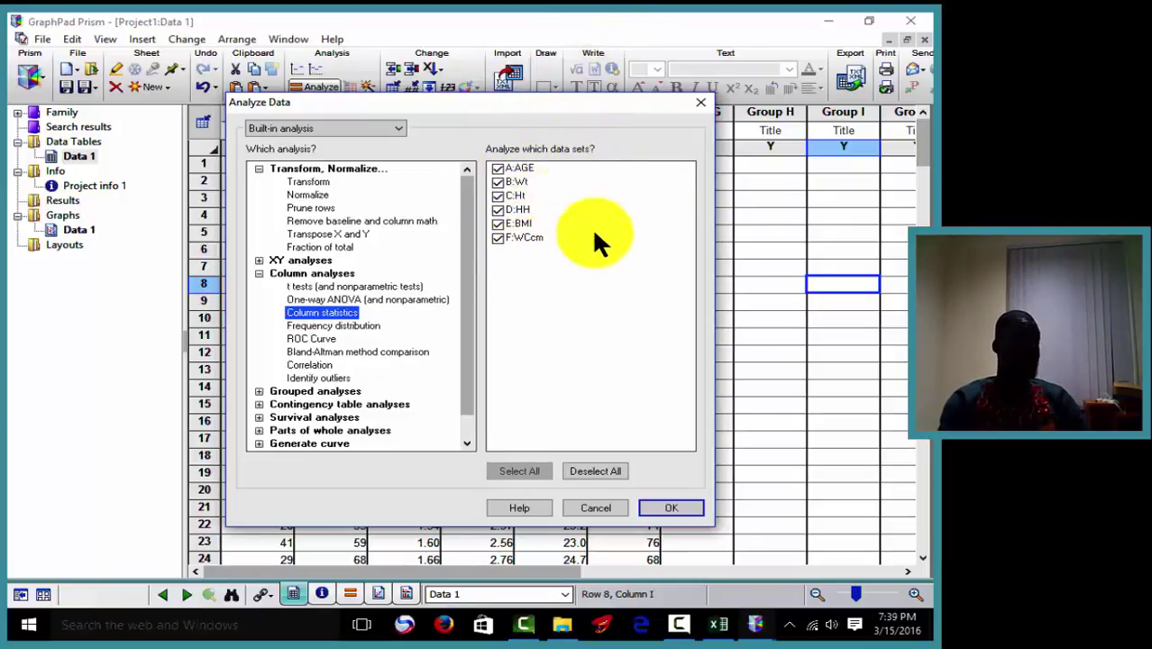
pyautogui.click(618, 473)
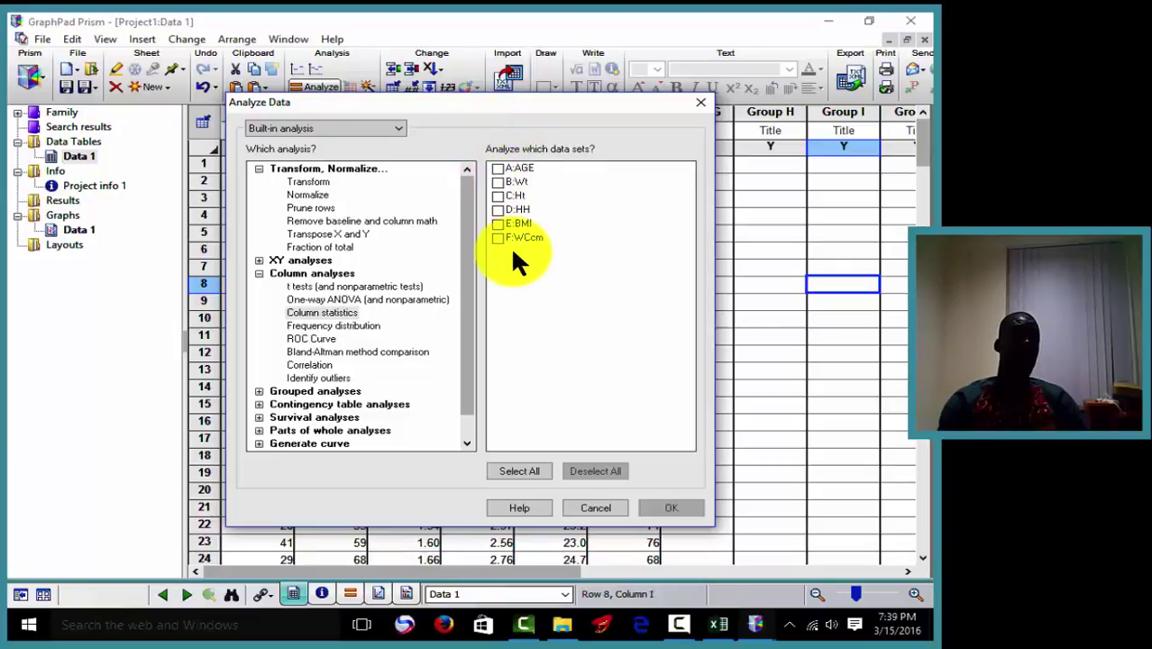
pyautogui.click(499, 168)
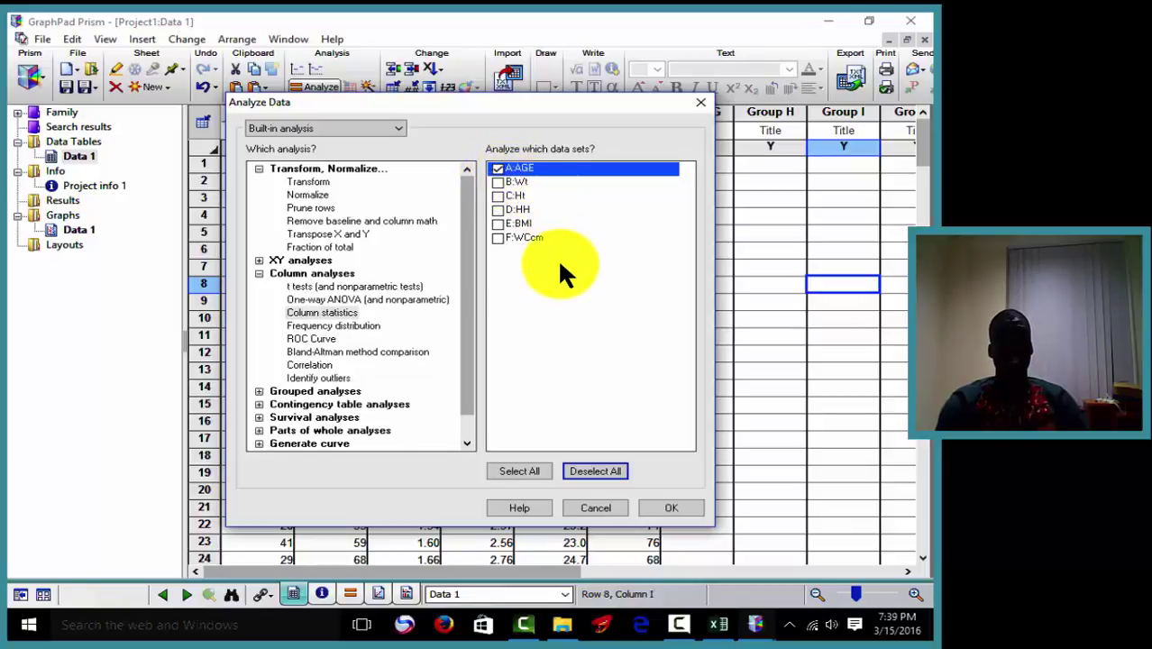
pyautogui.click(675, 505)
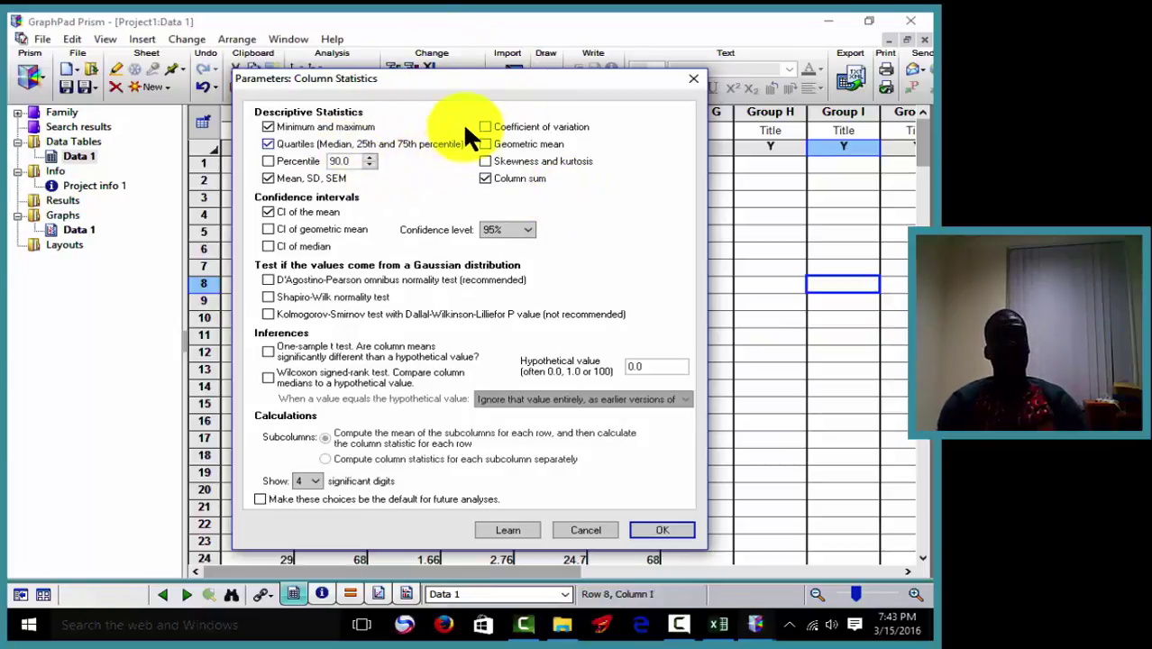
# Step: Include the Percentile statistic in the column statistics parameters and set it to 20.0
pyautogui.click(285, 157)
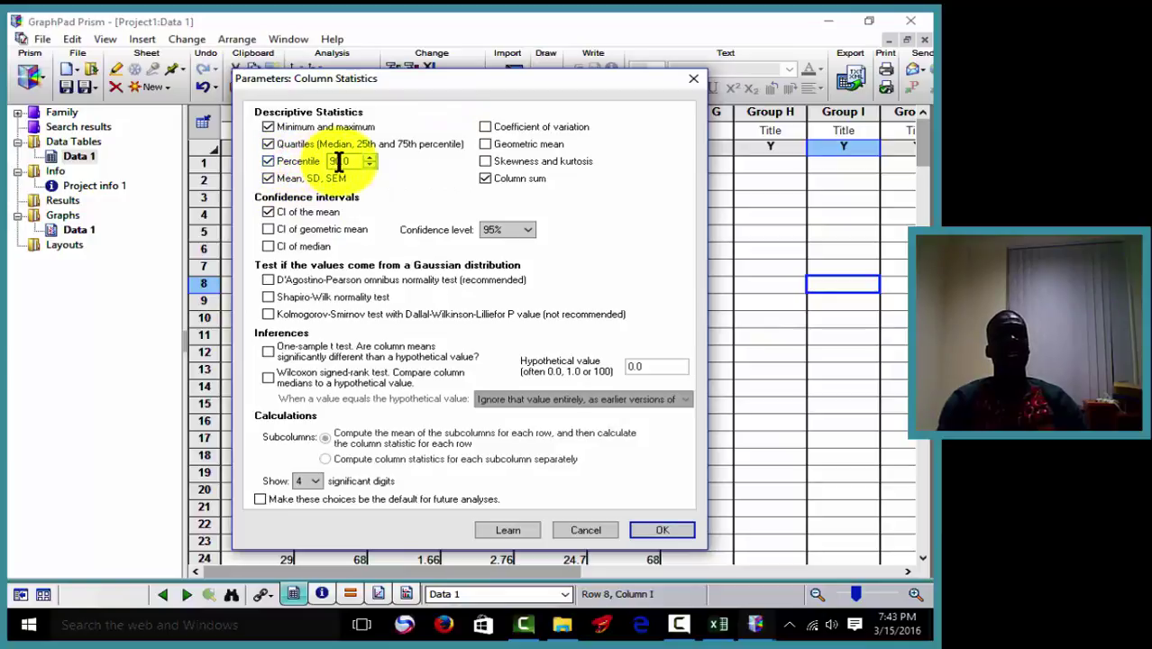
pyautogui.click(268, 162)
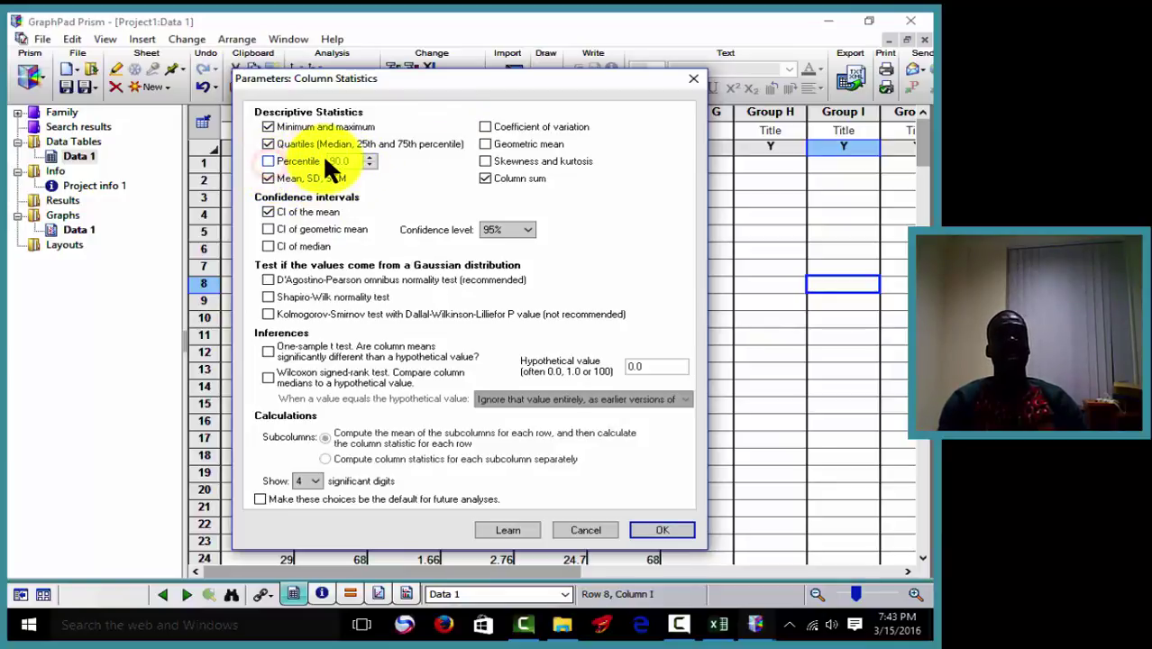
pyautogui.click(270, 161)
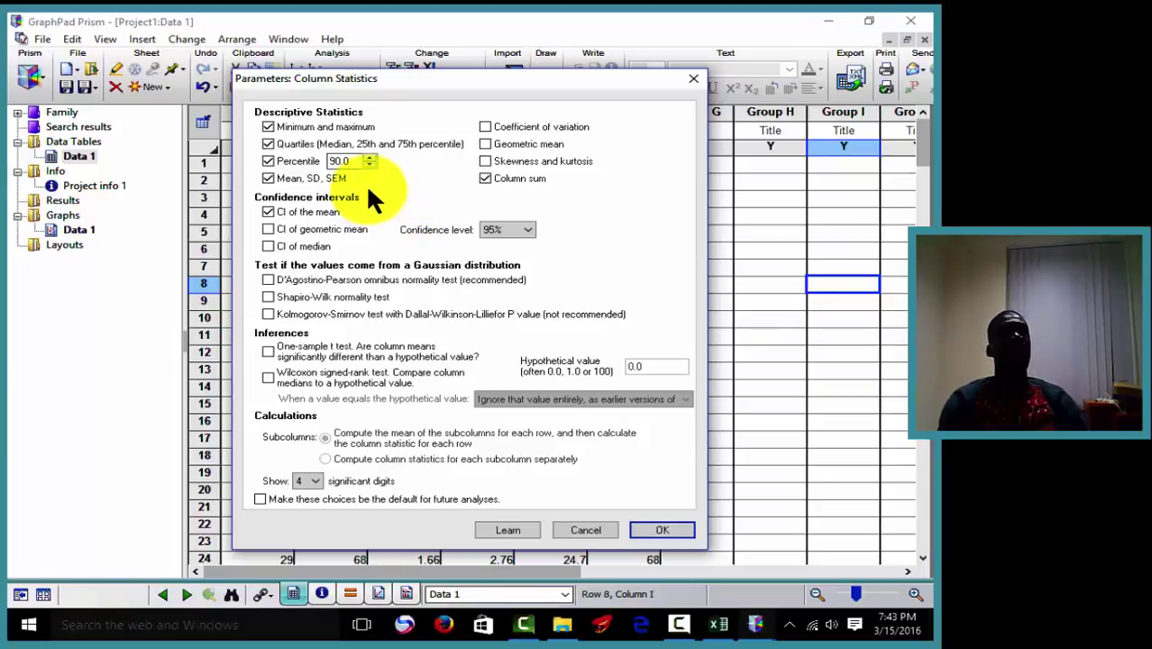
pyautogui.click(341, 162)
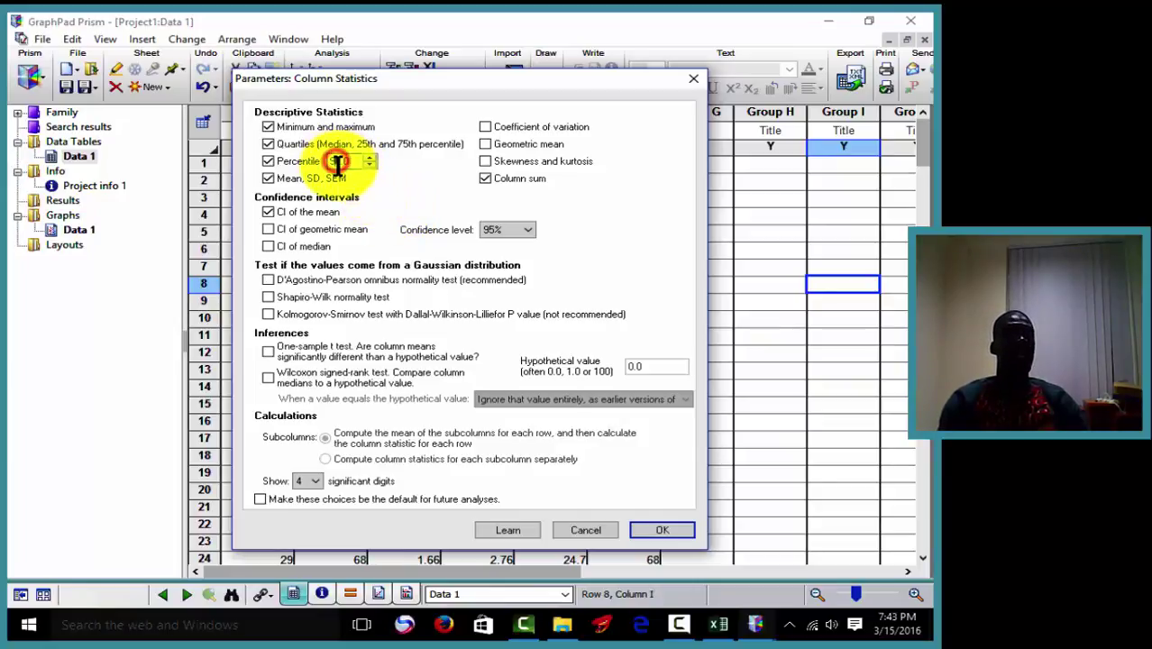
pyautogui.press('BackSpace')
pyautogui.write('20')
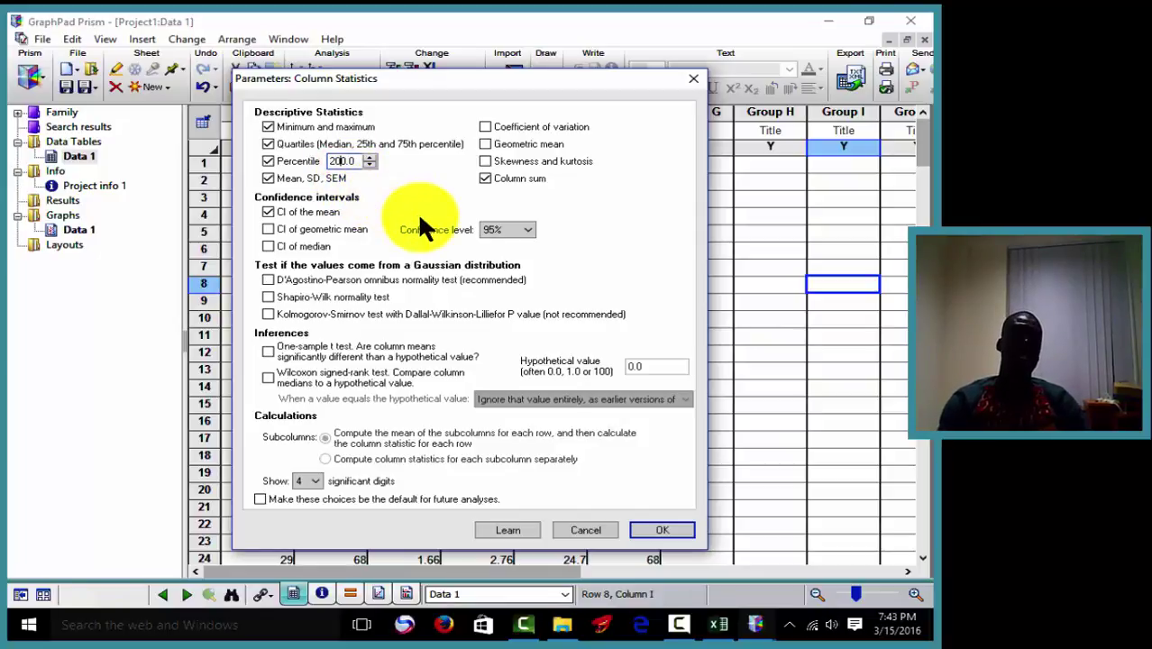
pyautogui.press('BackSpace')
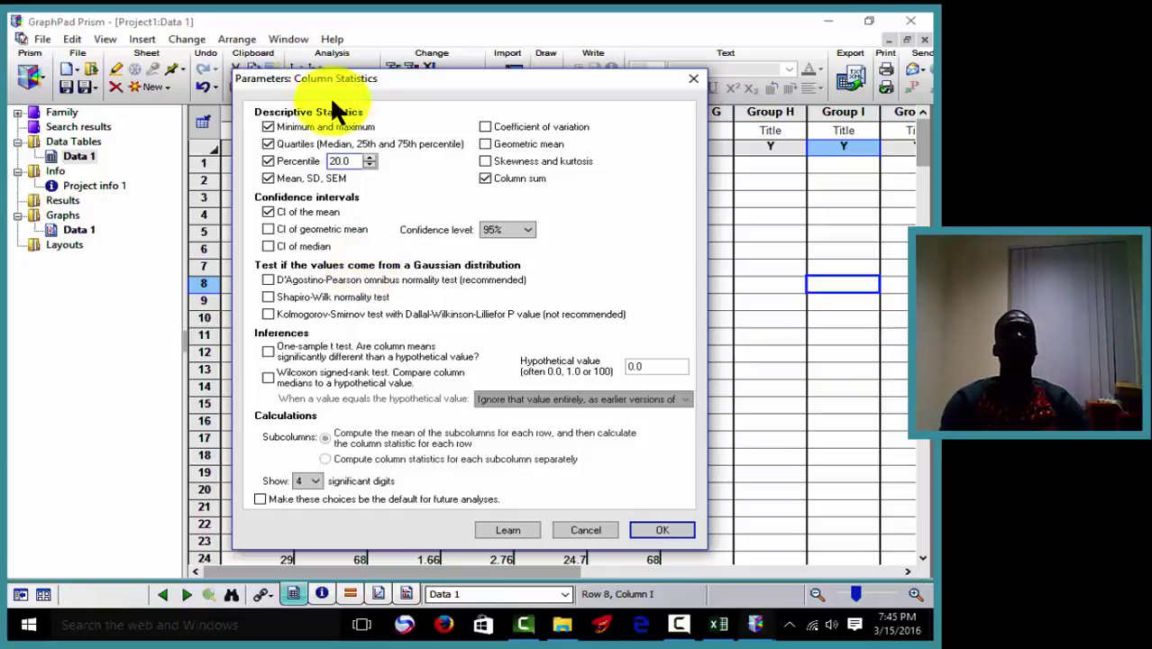
# Step: Exclude minimum and maximum, quartiles, percentile, mean/SD/SEM and column sum from the descriptive statistics
pyautogui.click(269, 178)
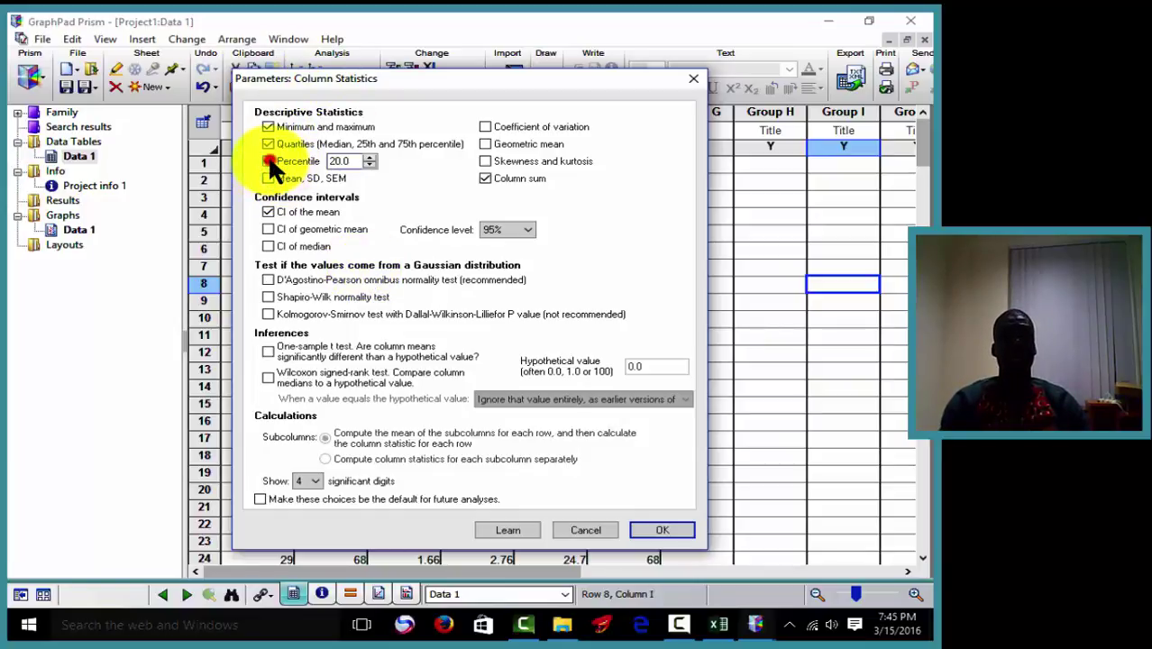
pyautogui.click(268, 159)
pyautogui.click(268, 145)
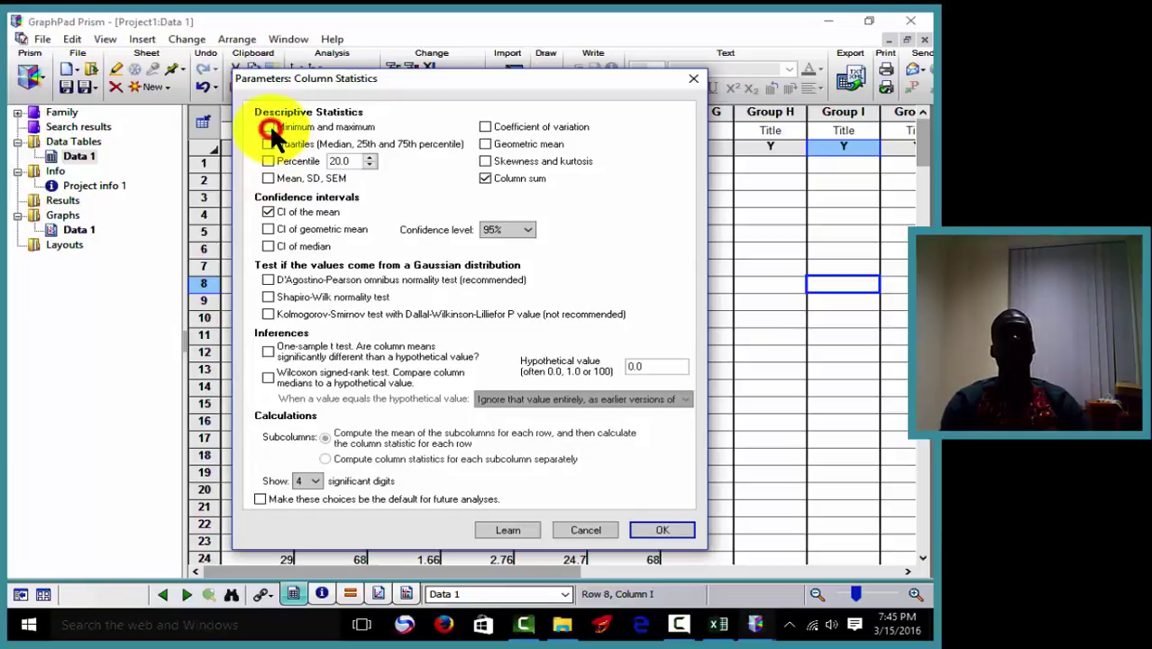
pyautogui.click(486, 178)
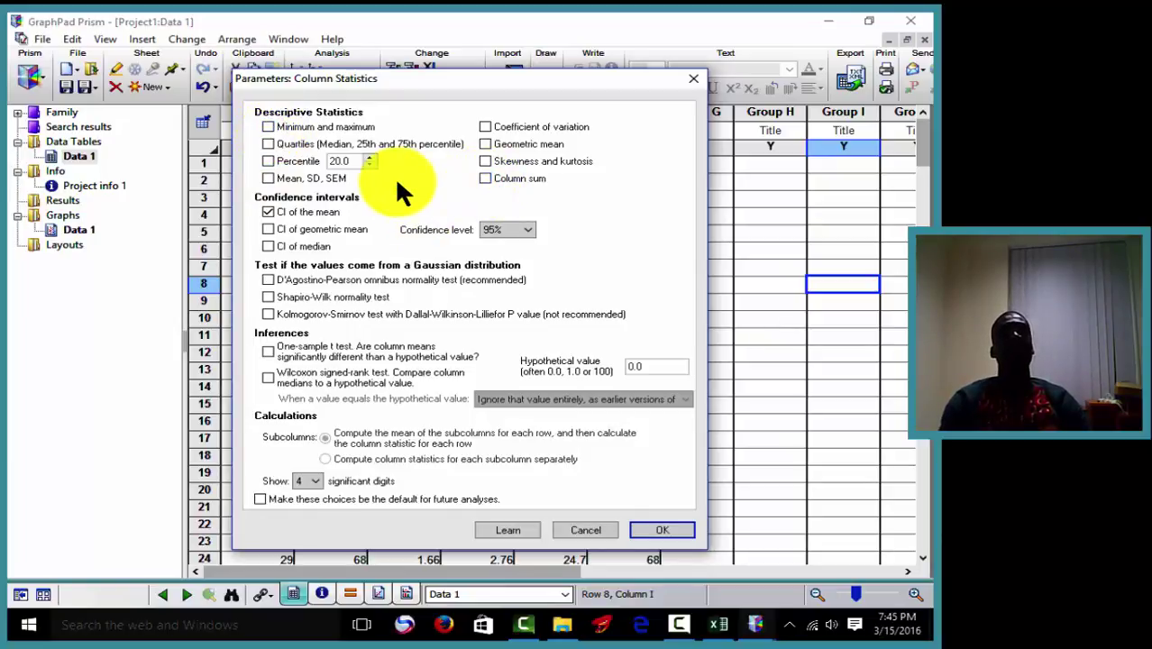
# Step: Include skewness and kurtosis plus the D'Agostino-Pearson, Shapiro-Wilk and Kolmogorov-Smirnov normality tests, and run the analysis
pyautogui.click(486, 161)
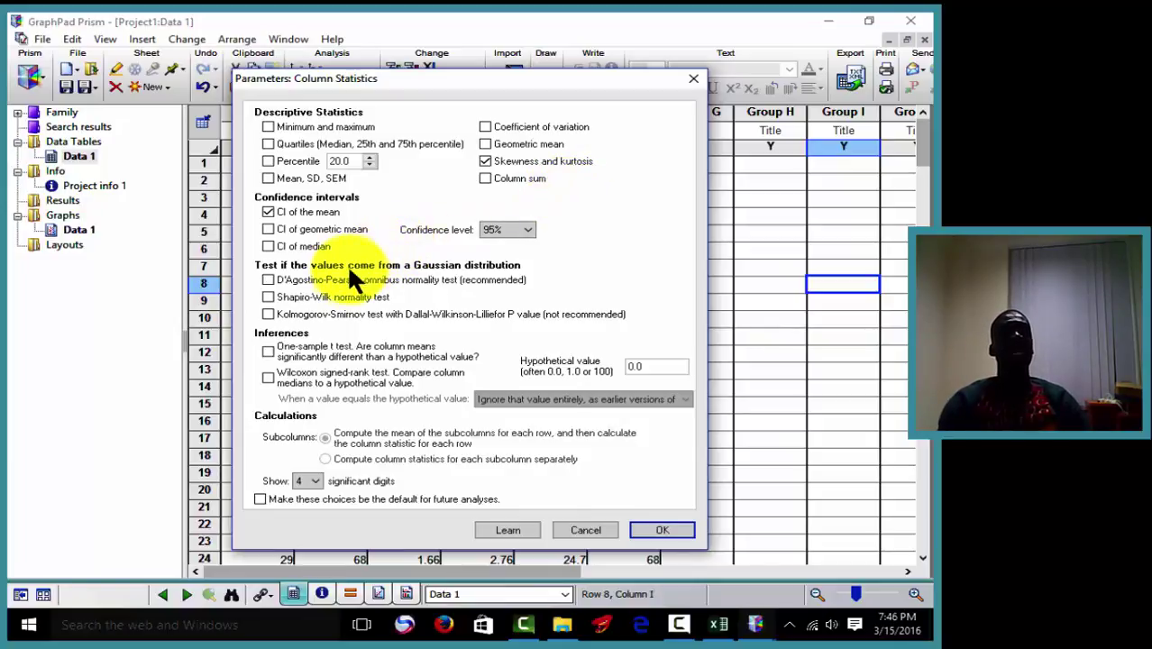
pyautogui.click(269, 280)
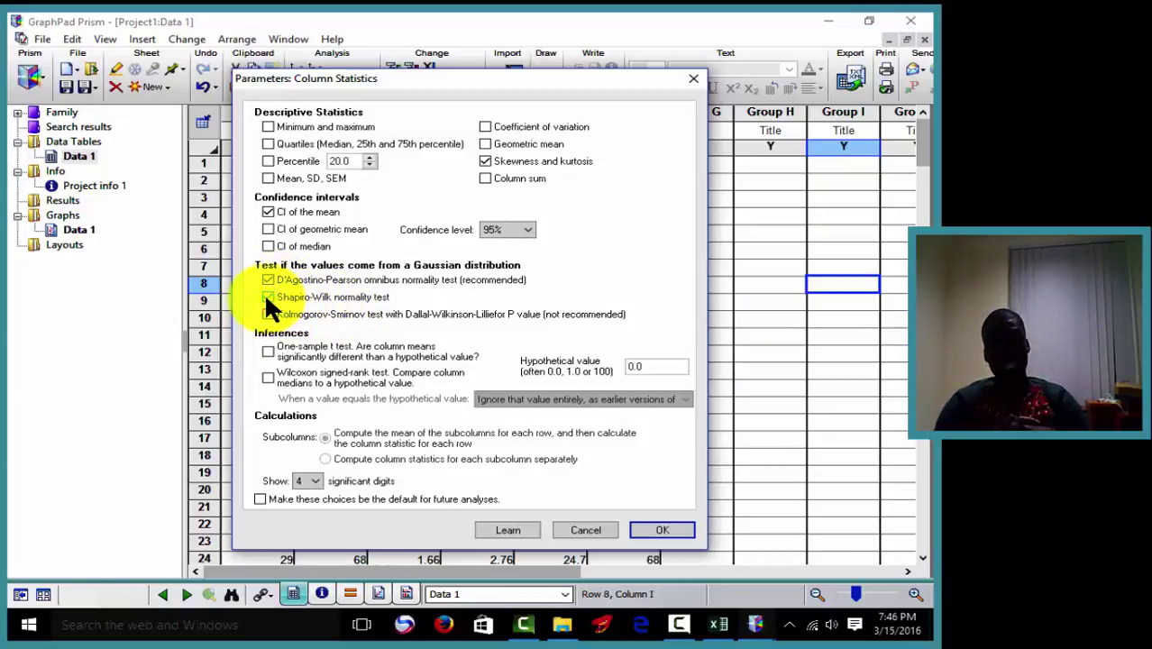
pyautogui.click(267, 315)
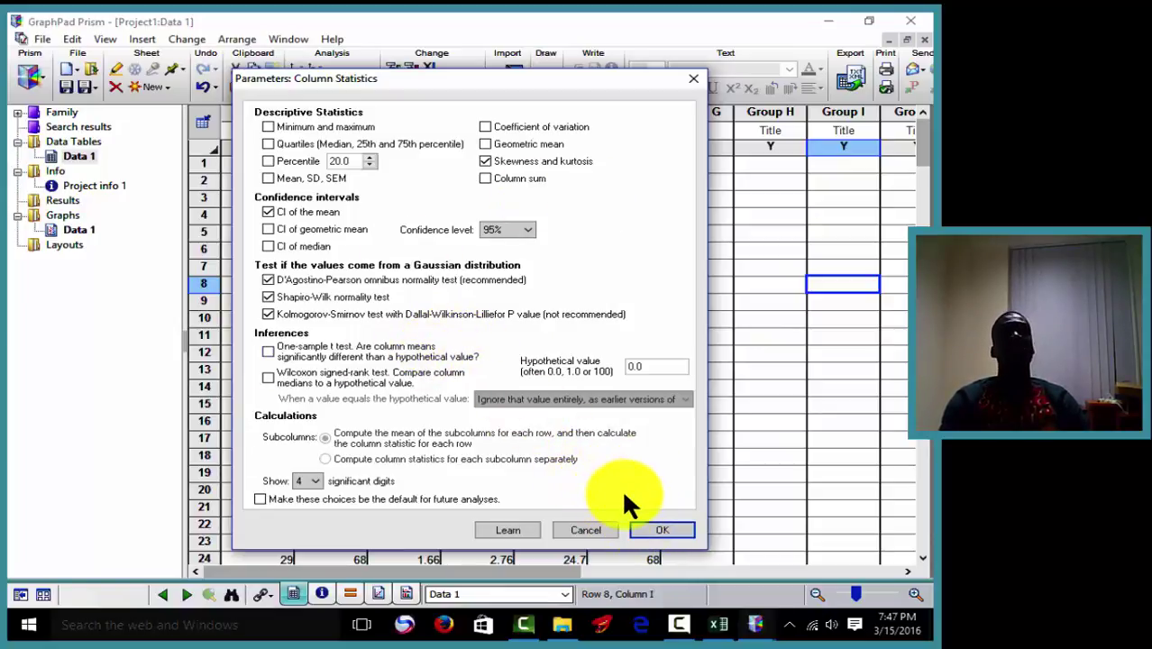
pyautogui.click(659, 532)
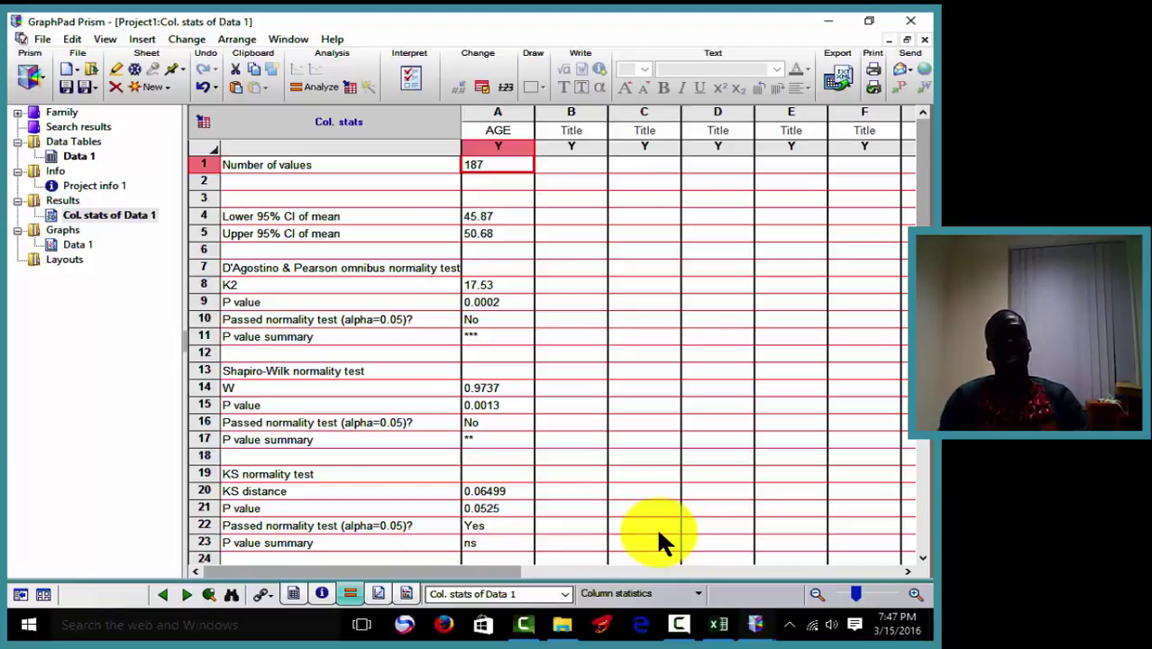
pyautogui.click(464, 300)
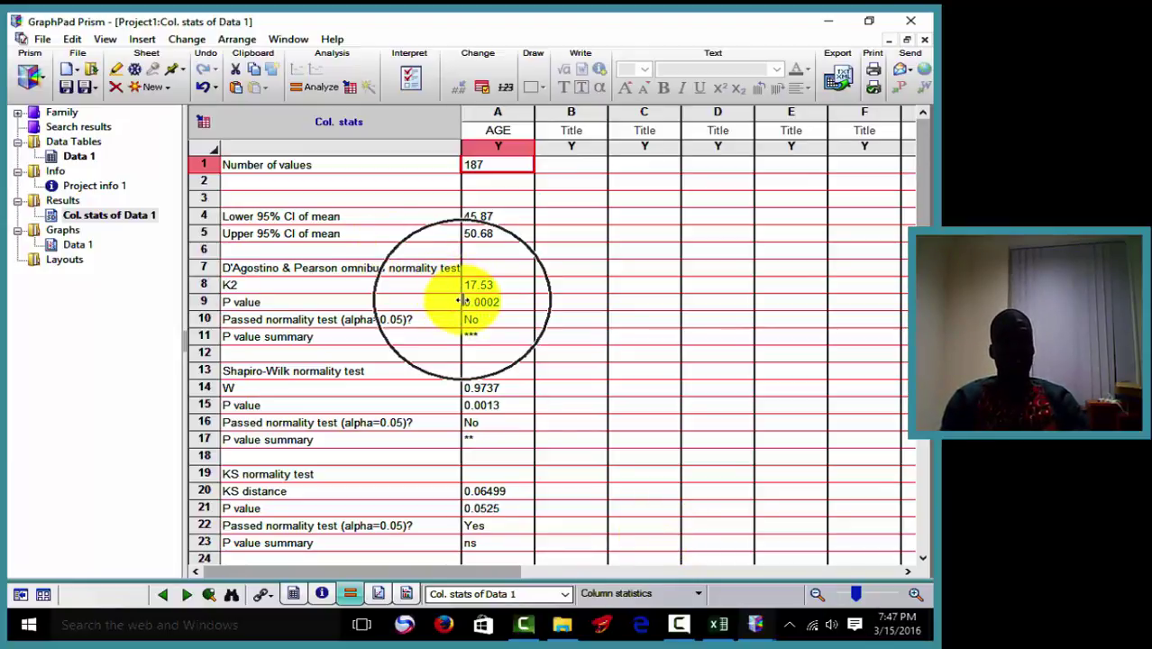
pyautogui.click(459, 301)
pyautogui.click(454, 304)
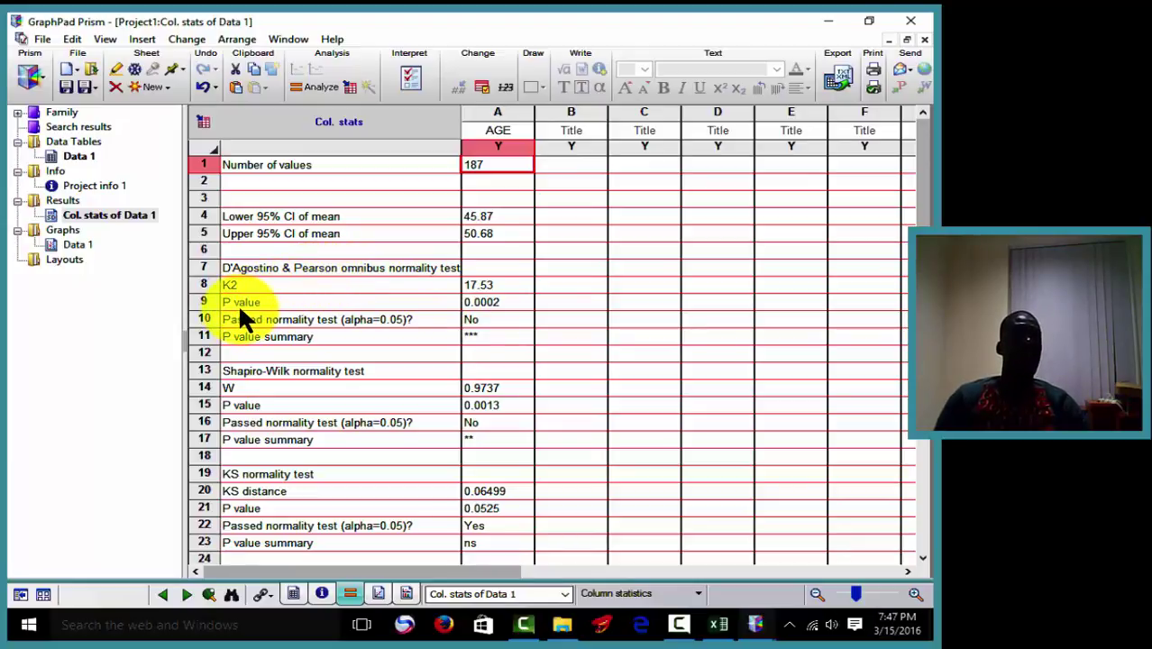
# Step: Examine the P values and pass results of the three AGE normality tests, plus the skewness and kurtosis rows
pyautogui.click(483, 301)
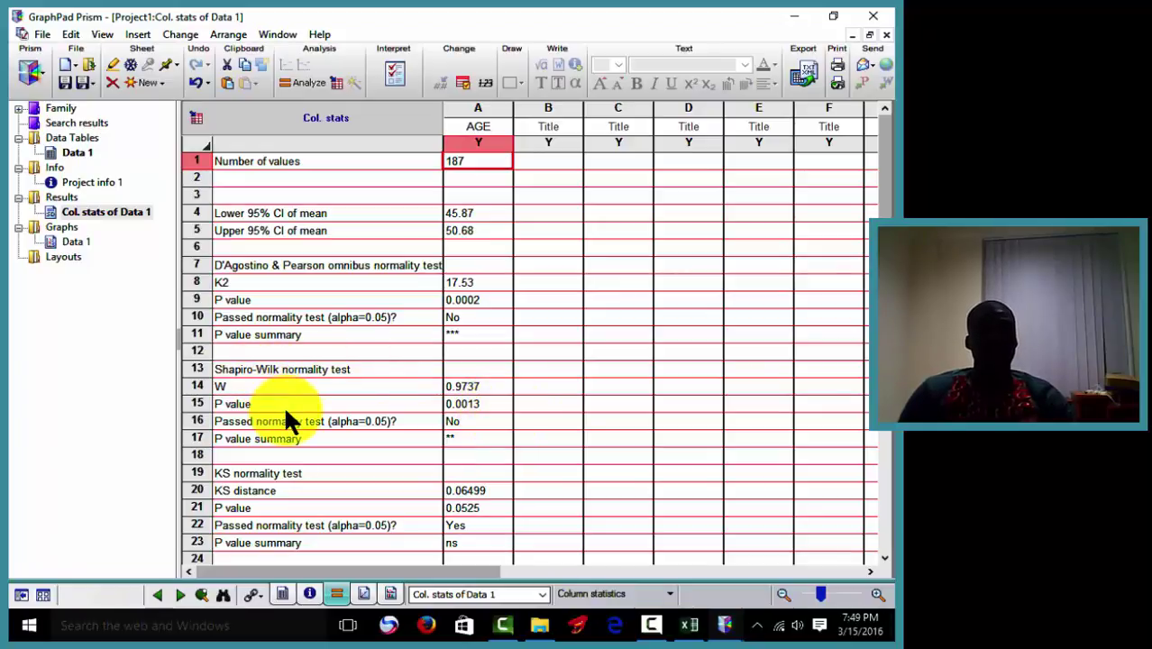
pyautogui.click(463, 405)
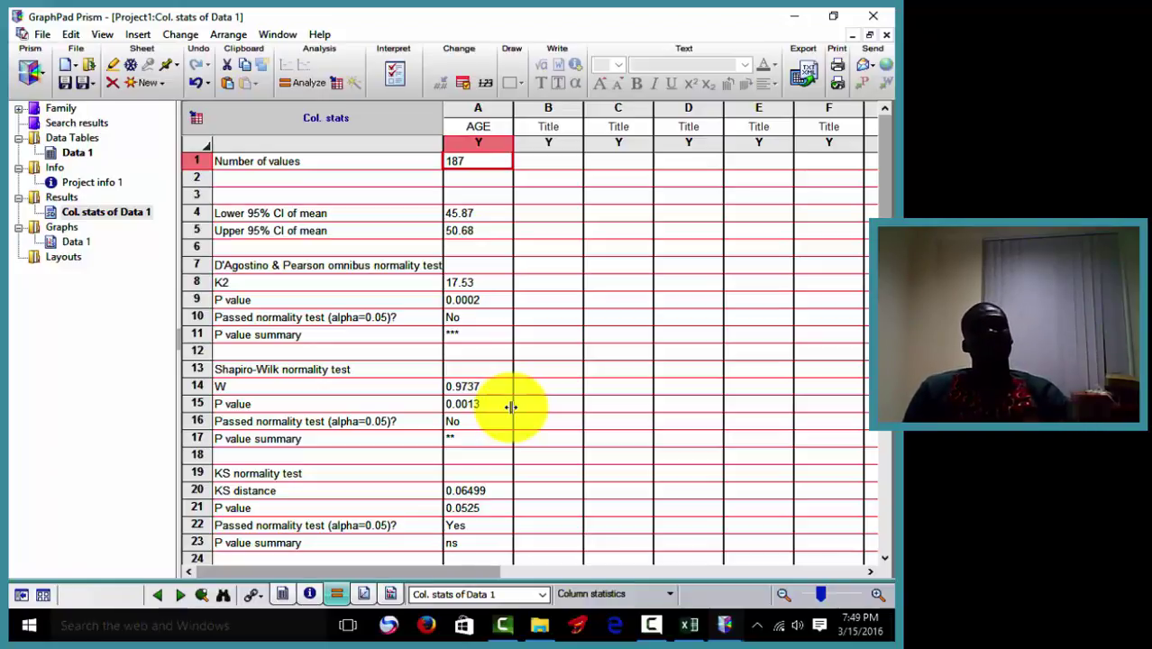
pyautogui.click(467, 522)
pyautogui.moveTo(467, 526)
pyautogui.mouseDown()
pyautogui.moveTo(848, 543)
pyautogui.moveTo(866, 558)
pyautogui.moveTo(541, 536)
pyautogui.mouseUp()
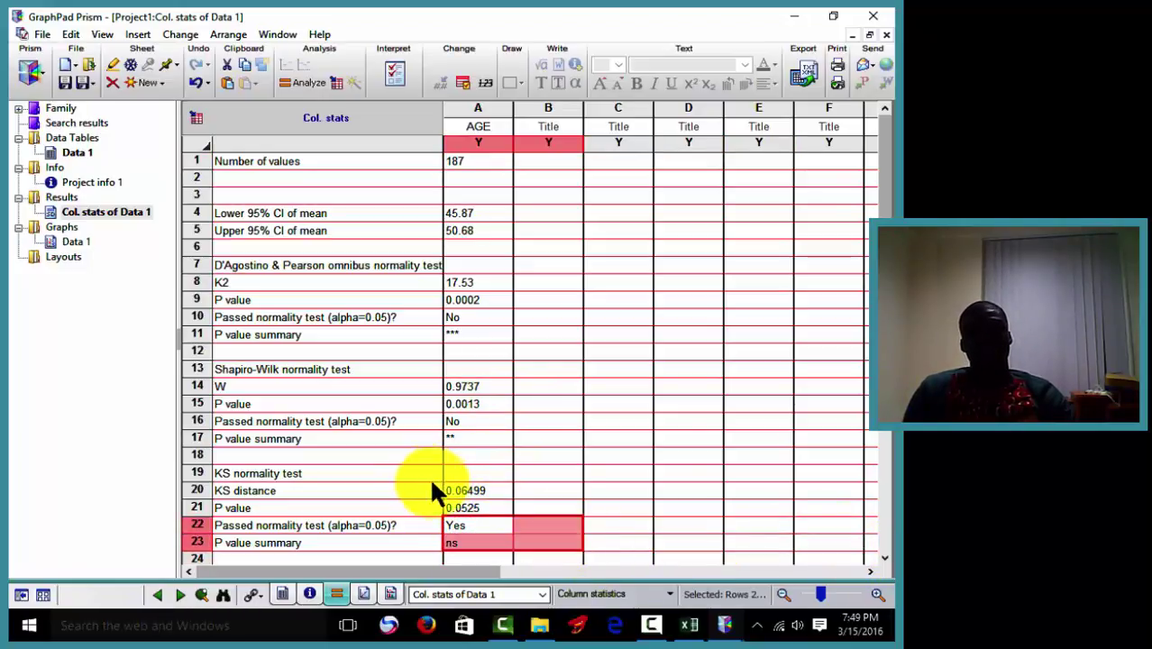
pyautogui.click(465, 510)
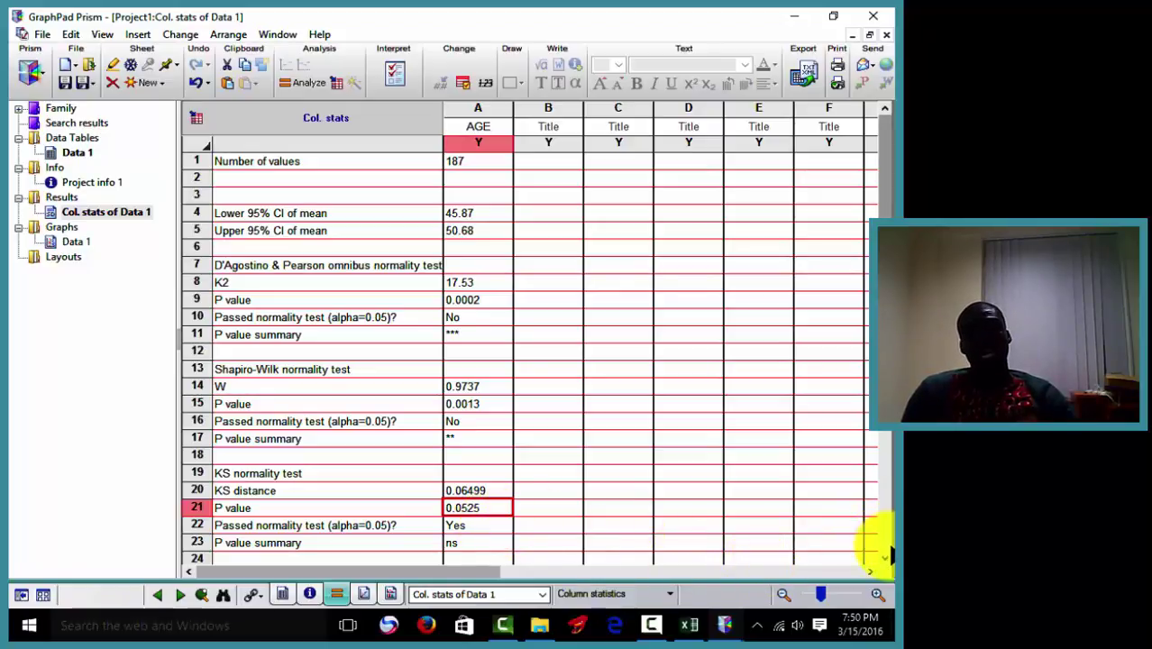
pyautogui.click(885, 558)
pyautogui.click(885, 561)
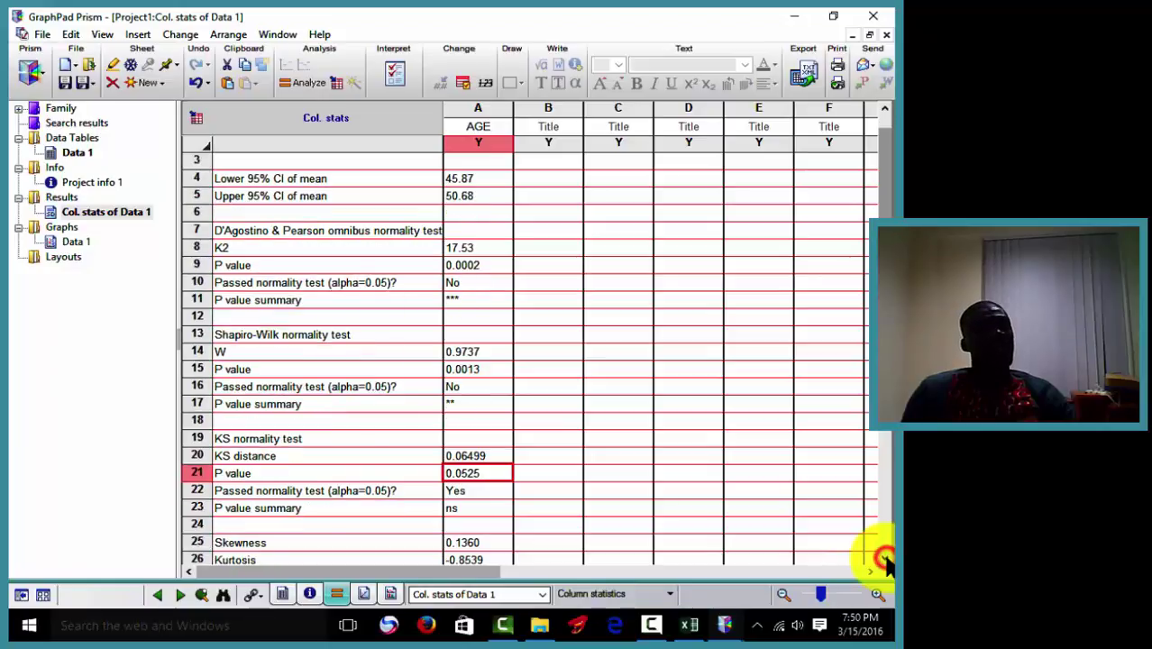
pyautogui.click(885, 561)
pyautogui.click(886, 561)
pyautogui.click(886, 561)
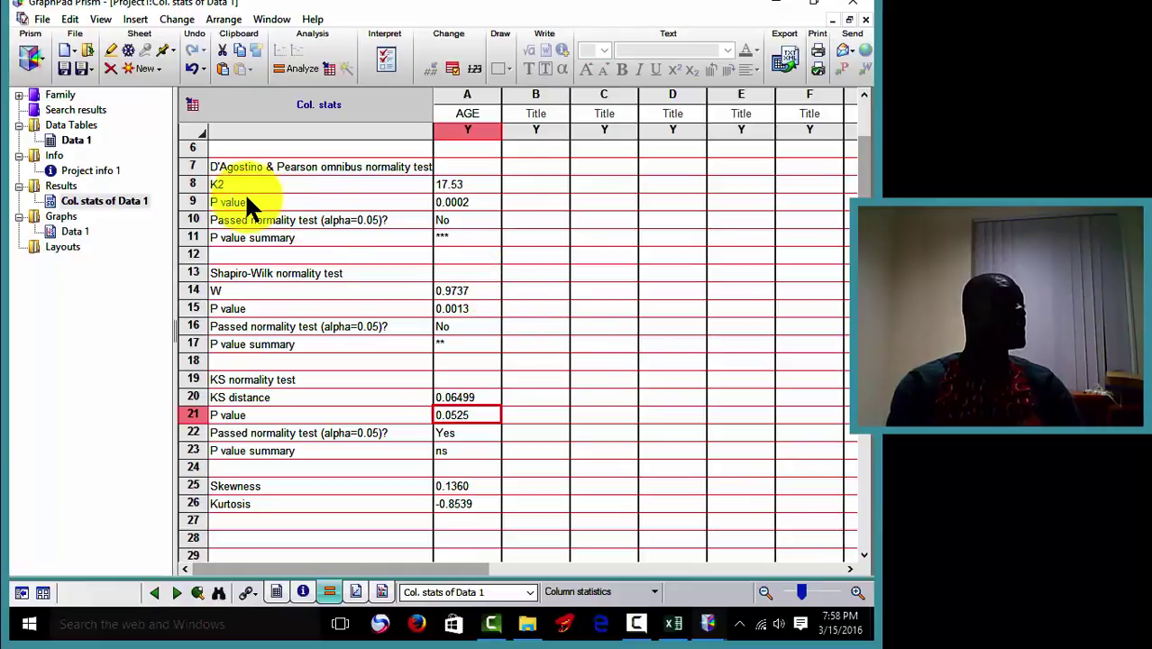
# Step: Start a Column statistics analysis on Data 1 with all six data sets included: AGE, Wt, Ht, HH, BMI and WCcm
pyautogui.click(88, 140)
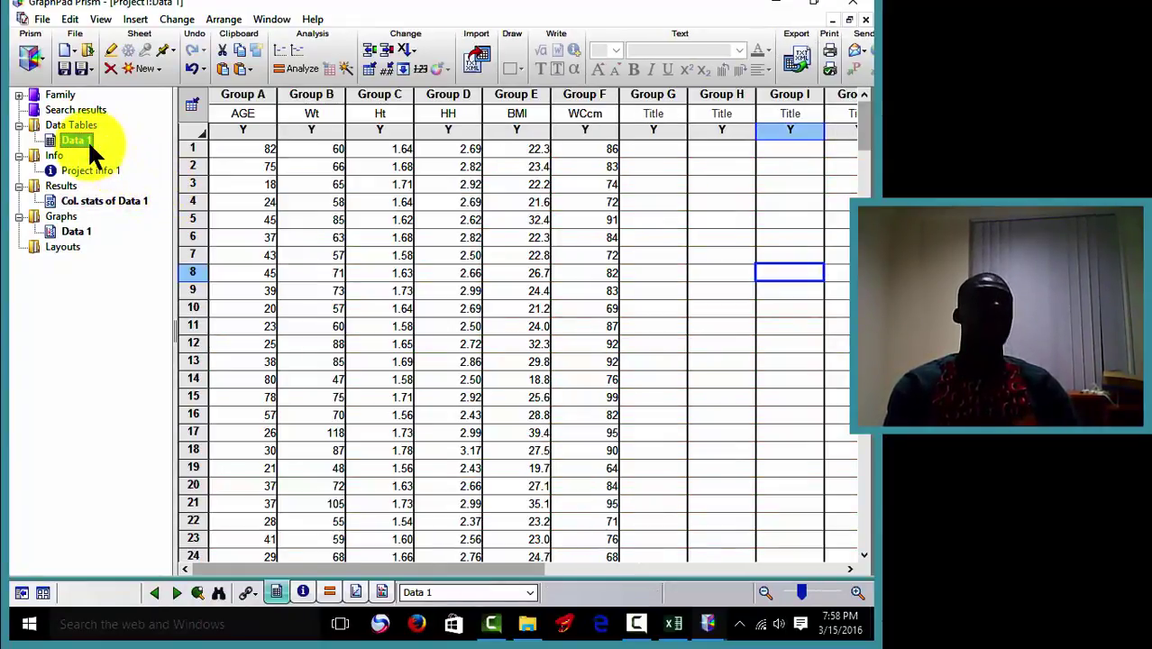
pyautogui.click(313, 70)
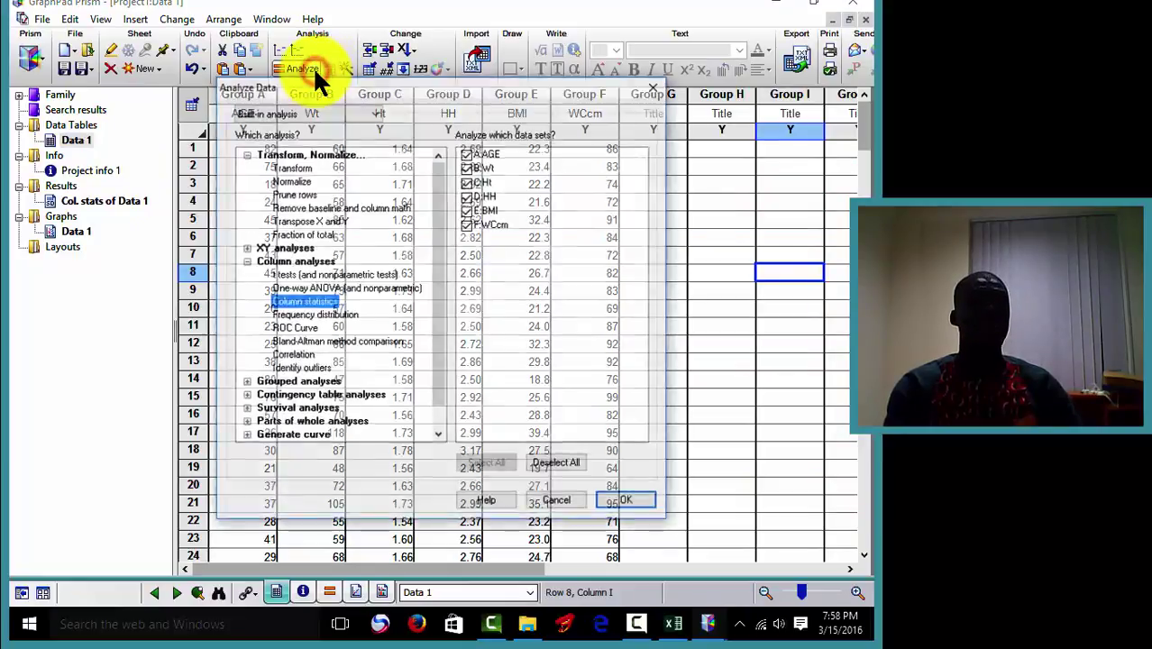
pyautogui.click(334, 307)
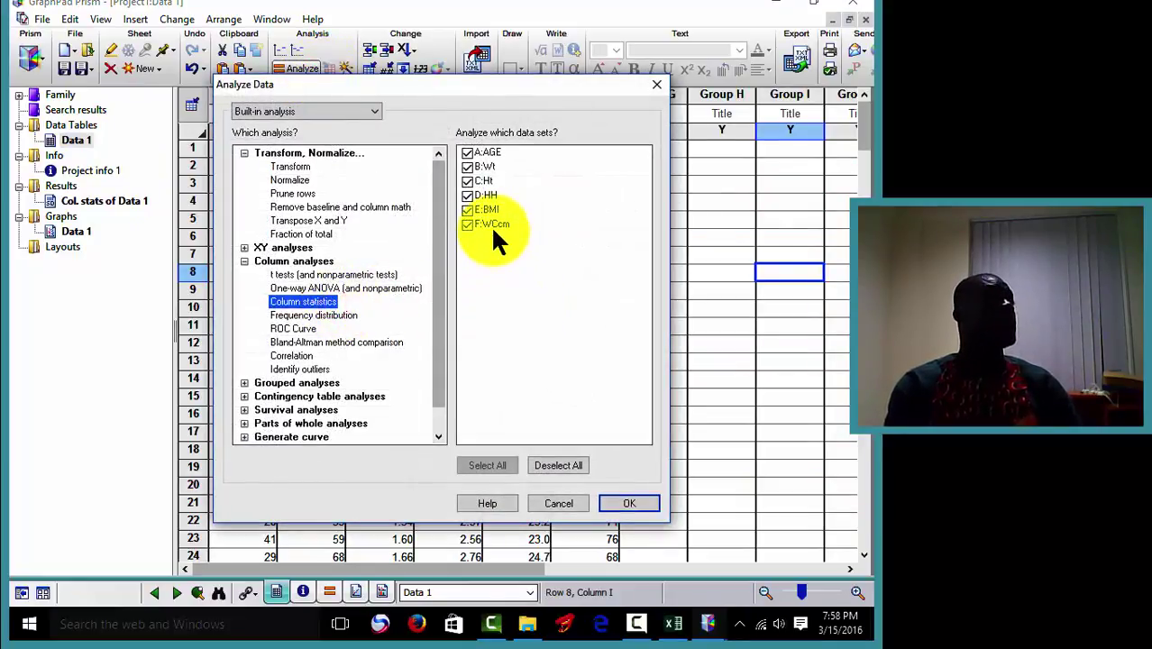
pyautogui.click(627, 502)
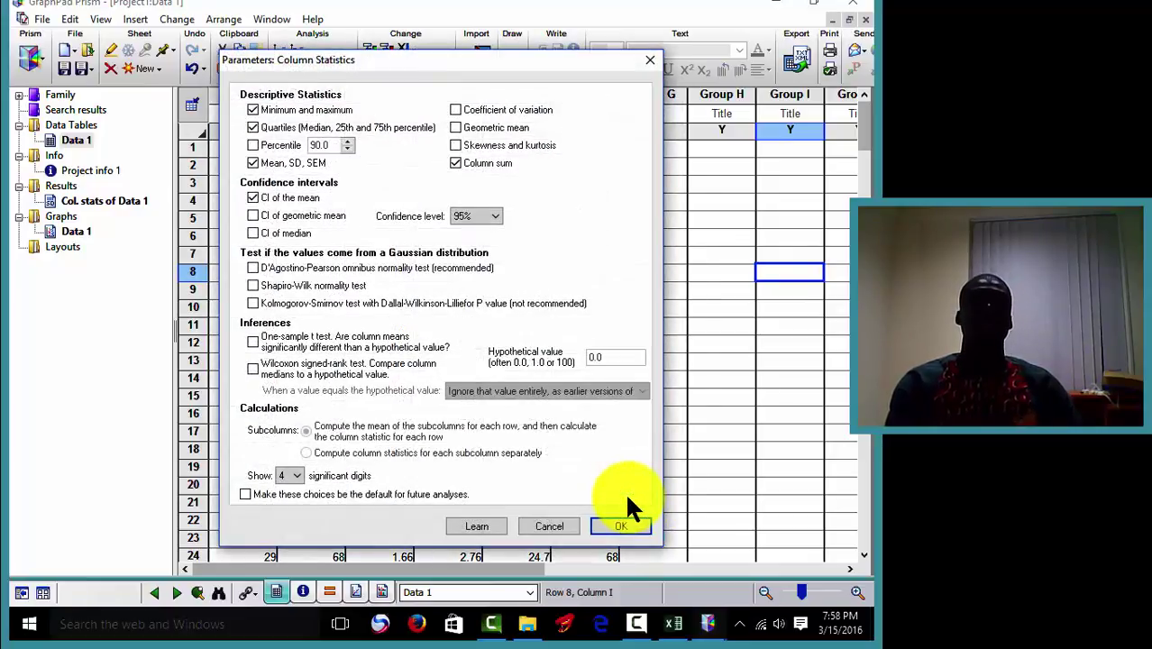
# Step: Exclude minimum and maximum, quartiles, mean/SD/SEM, column sum and CI of the mean, and include skewness and kurtosis in the column statistics
pyautogui.click(290, 105)
pyautogui.click(281, 127)
pyautogui.click(280, 162)
pyautogui.click(457, 145)
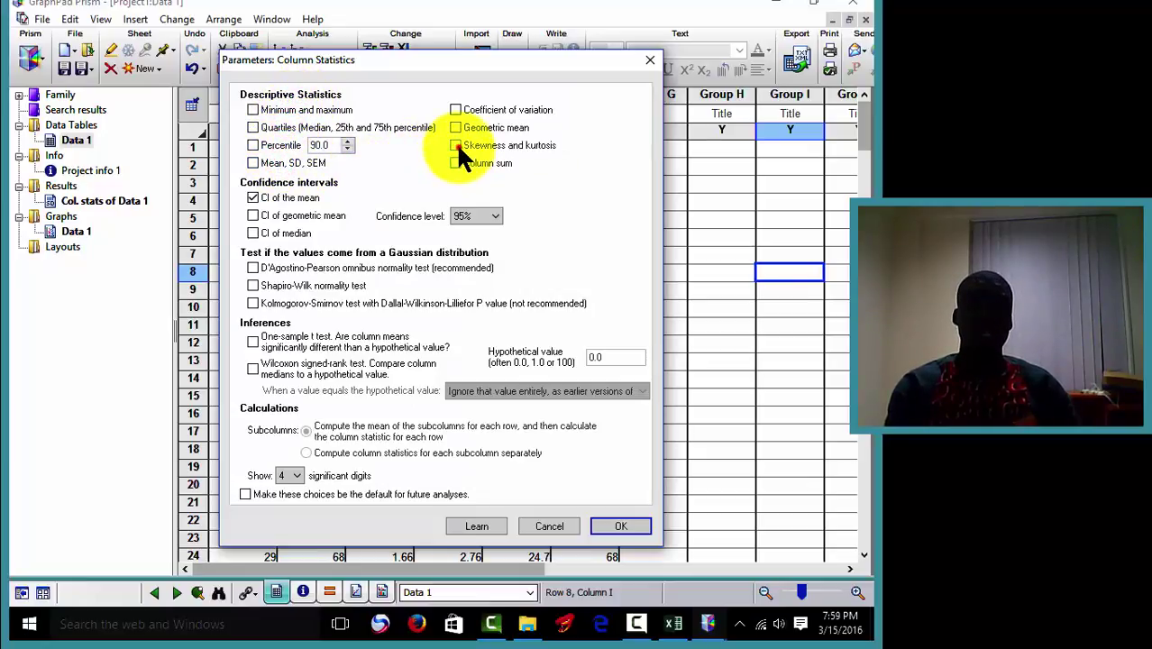
pyautogui.click(274, 197)
# Step: Include the D'Agostino-Pearson, Shapiro-Wilk and Kolmogorov-Smirnov normality tests and run the analysis
pyautogui.click(268, 266)
pyautogui.click(267, 286)
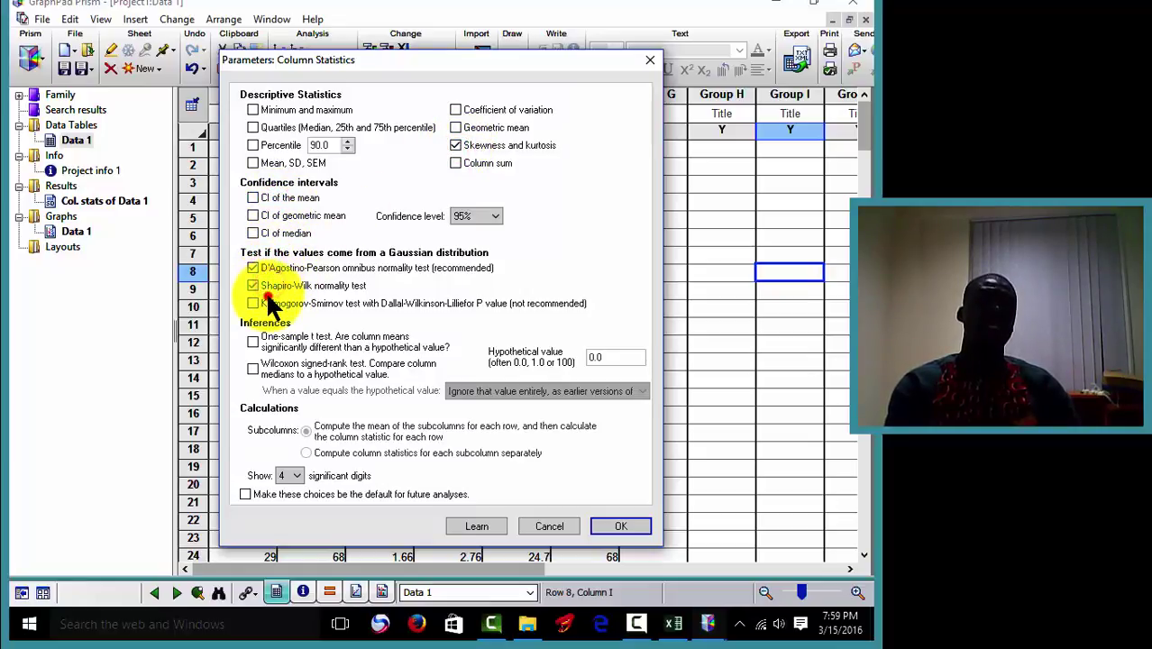
pyautogui.click(255, 302)
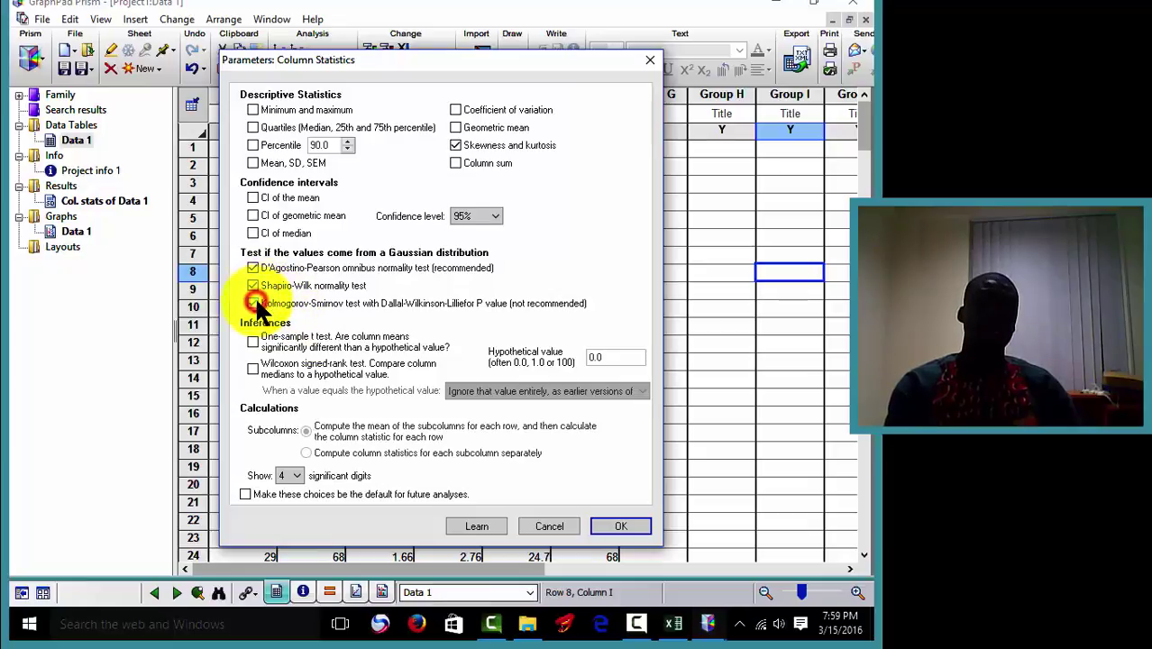
pyautogui.click(621, 526)
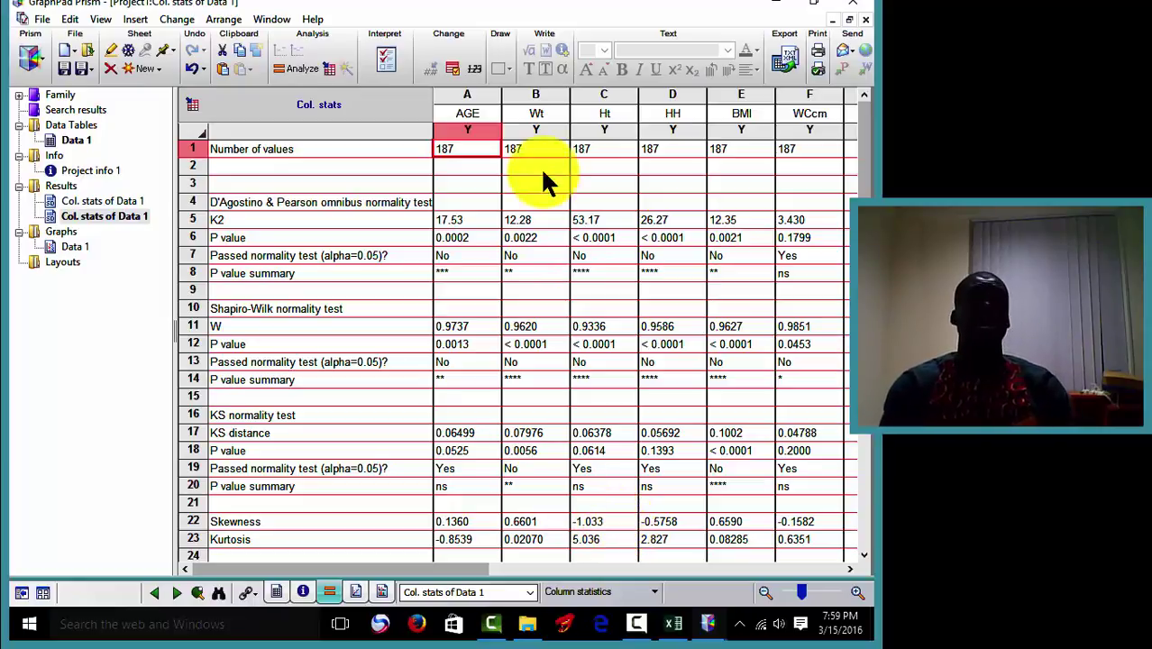
# Step: Examine the new column statistics results variable by variable, from AGE through Wt, Ht, HH and BMI to WCcm
pyautogui.click(481, 110)
pyautogui.click(540, 103)
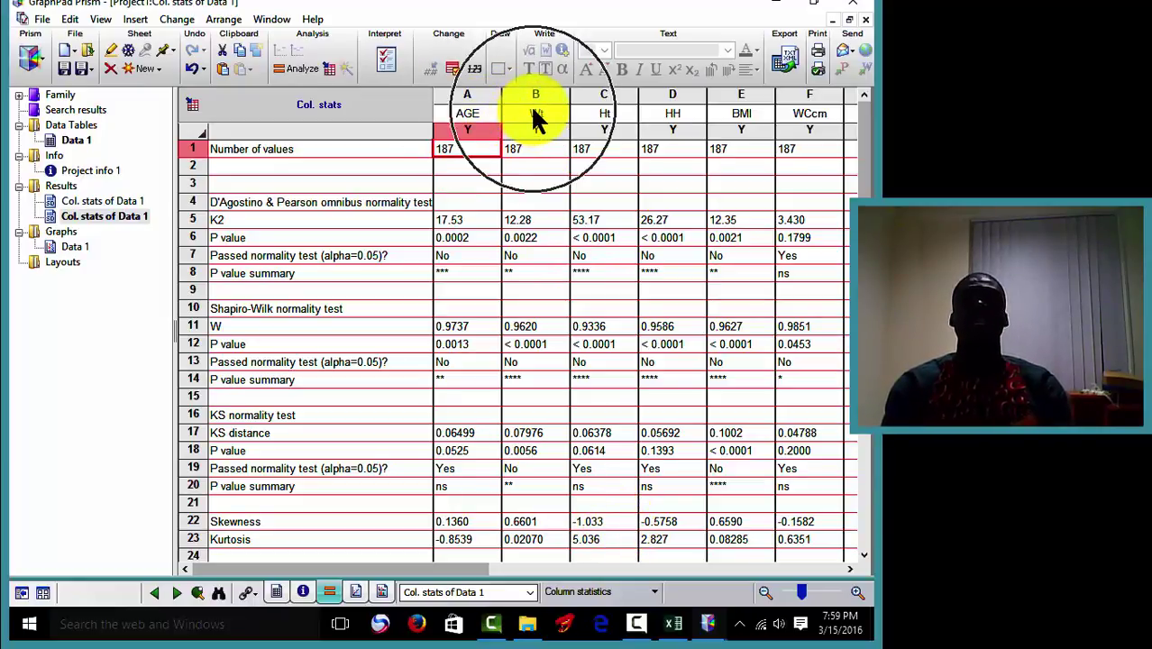
pyautogui.click(587, 102)
pyautogui.click(646, 103)
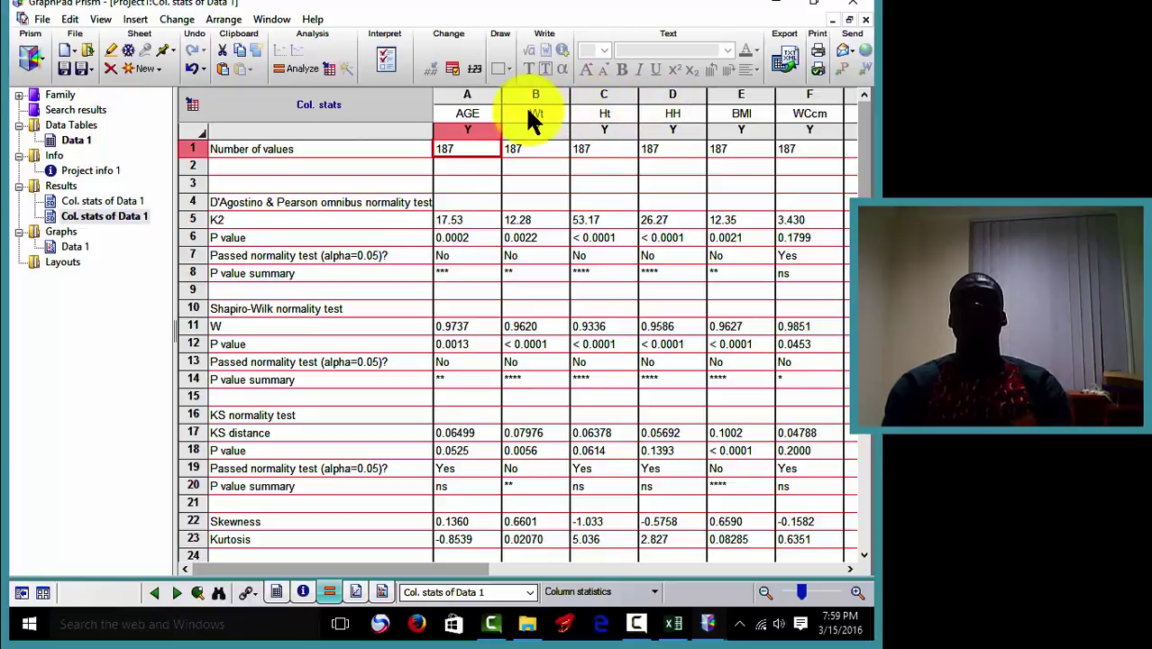
pyautogui.click(470, 99)
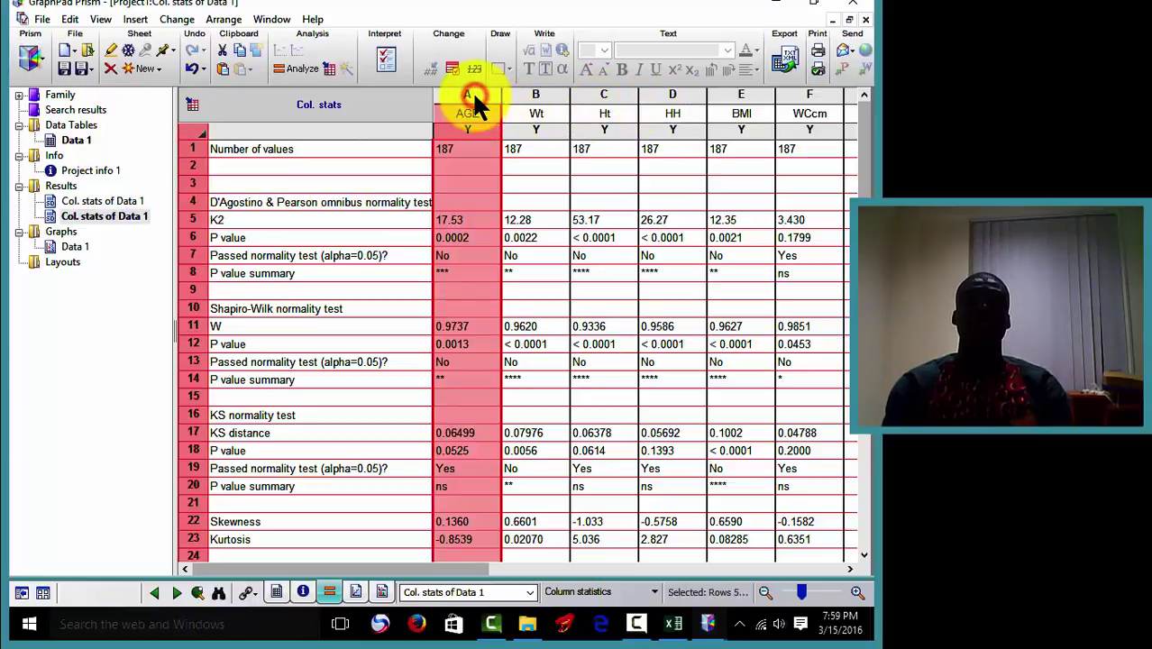
pyautogui.click(535, 88)
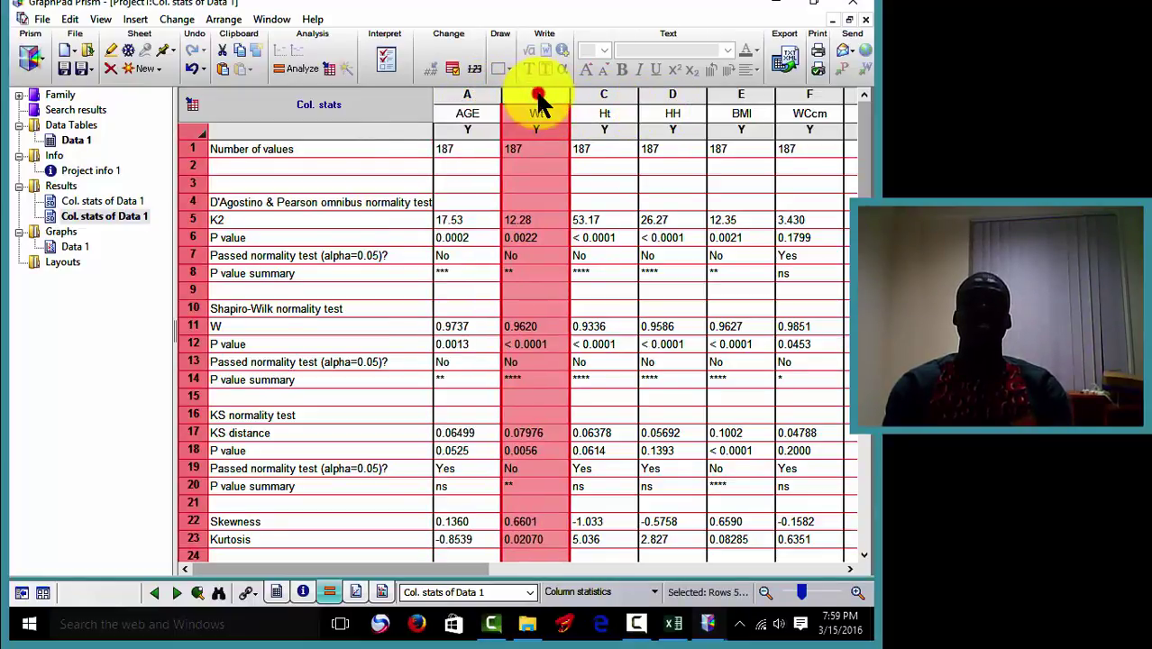
pyautogui.click(602, 95)
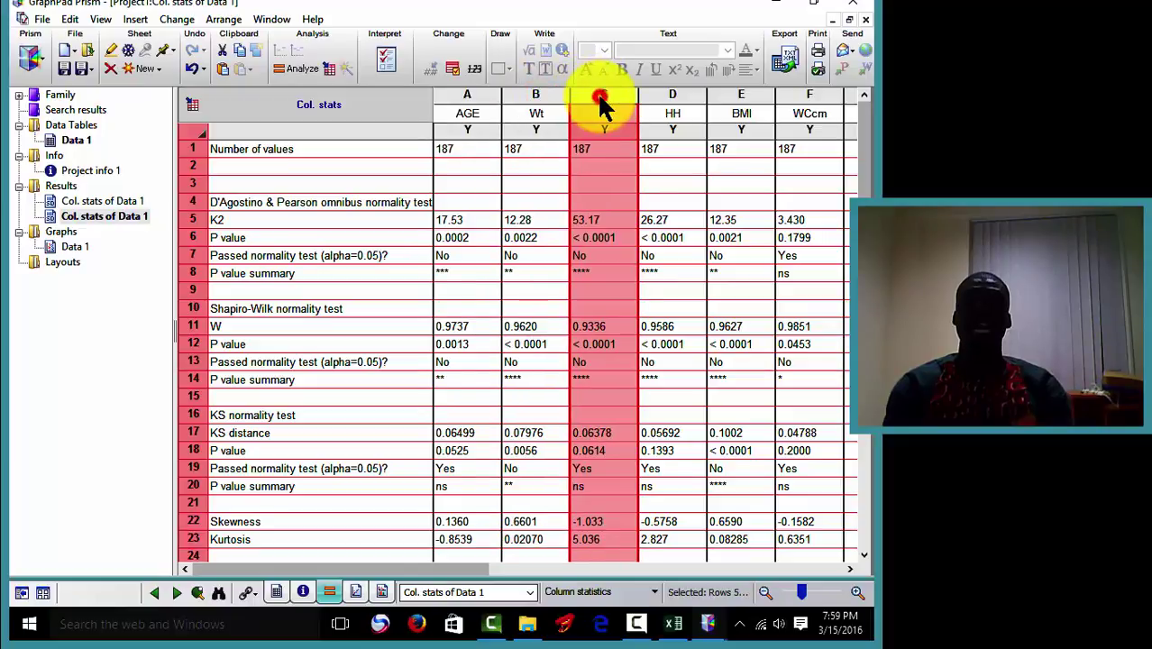
pyautogui.click(681, 96)
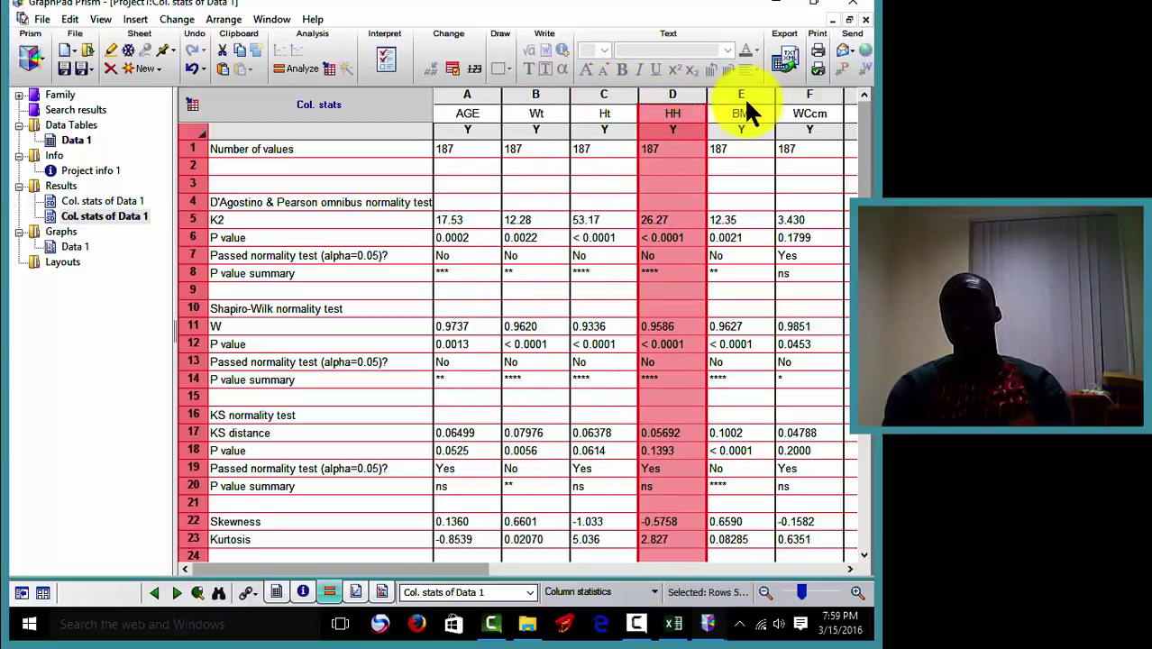
pyautogui.click(743, 97)
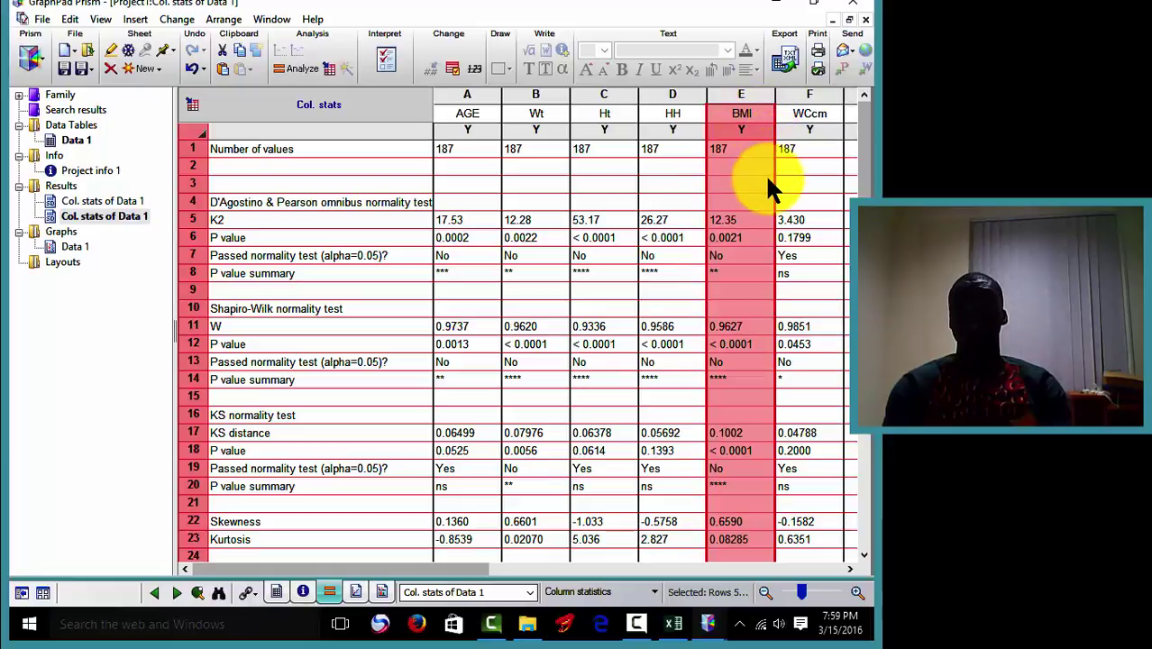
pyautogui.click(797, 92)
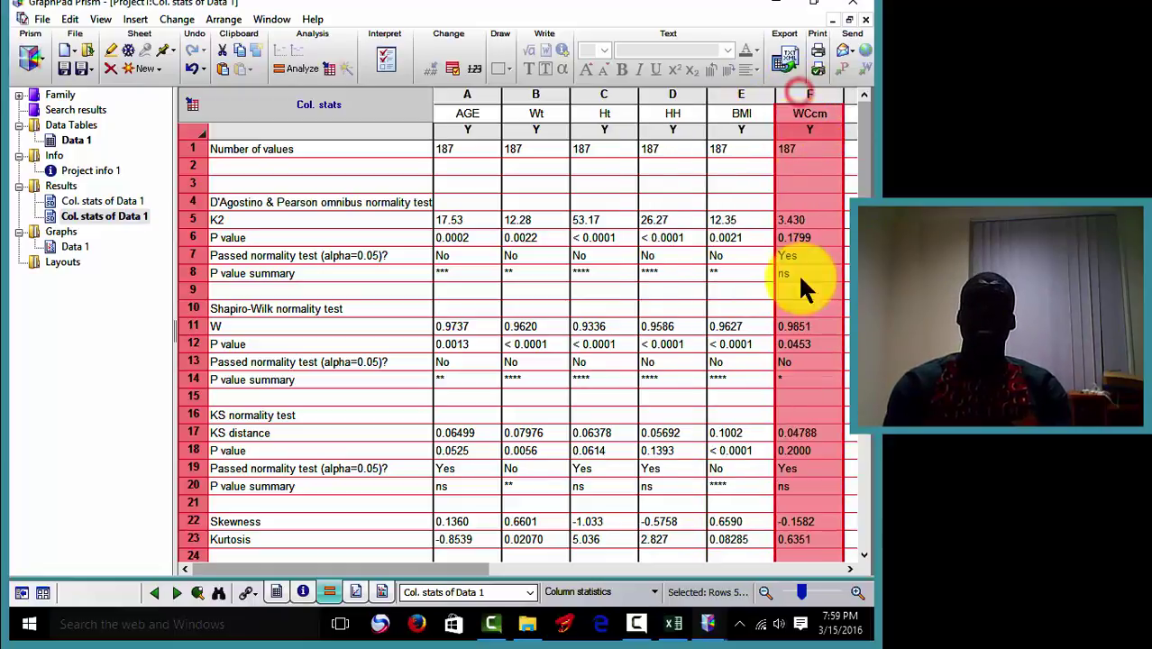
pyautogui.click(850, 569)
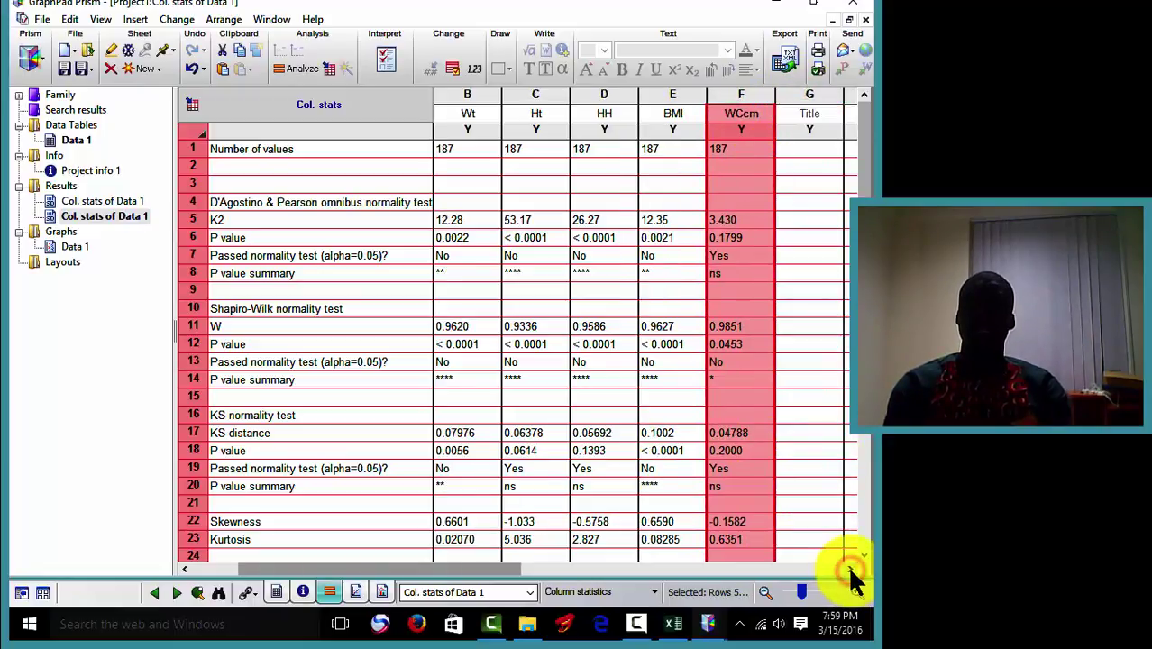
# Step: Examine the Wt results for the Shapiro-Wilk and KS normality tests and the skewness value
pyautogui.moveTo(483, 566); pyautogui.dragTo(432, 566)
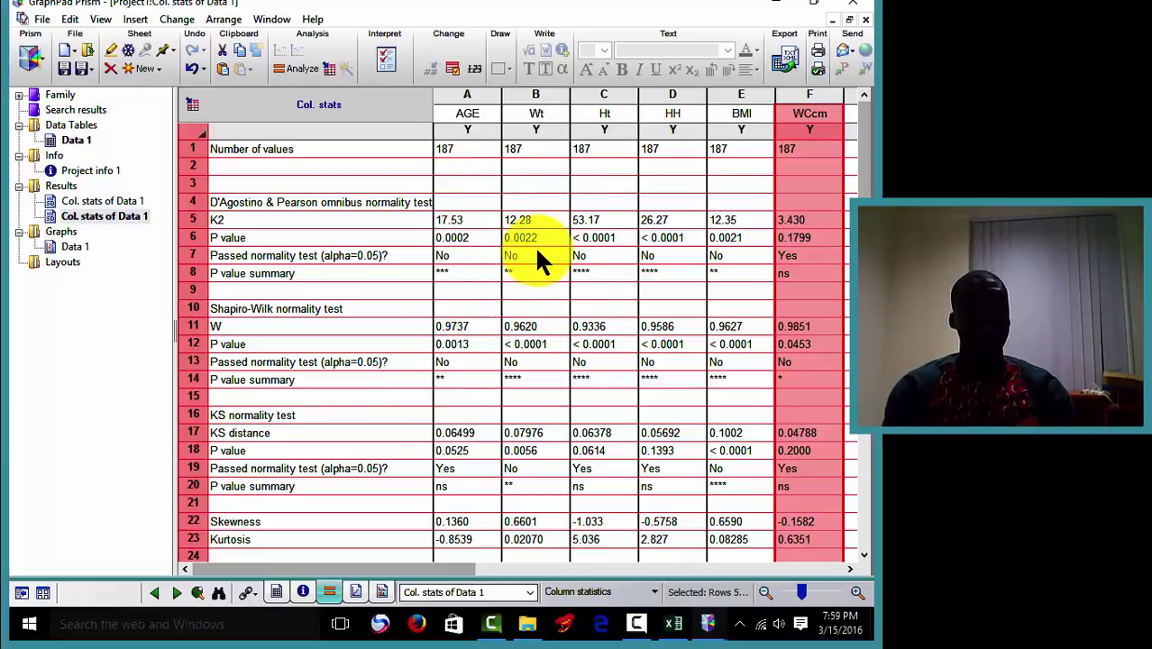
pyautogui.click(536, 342)
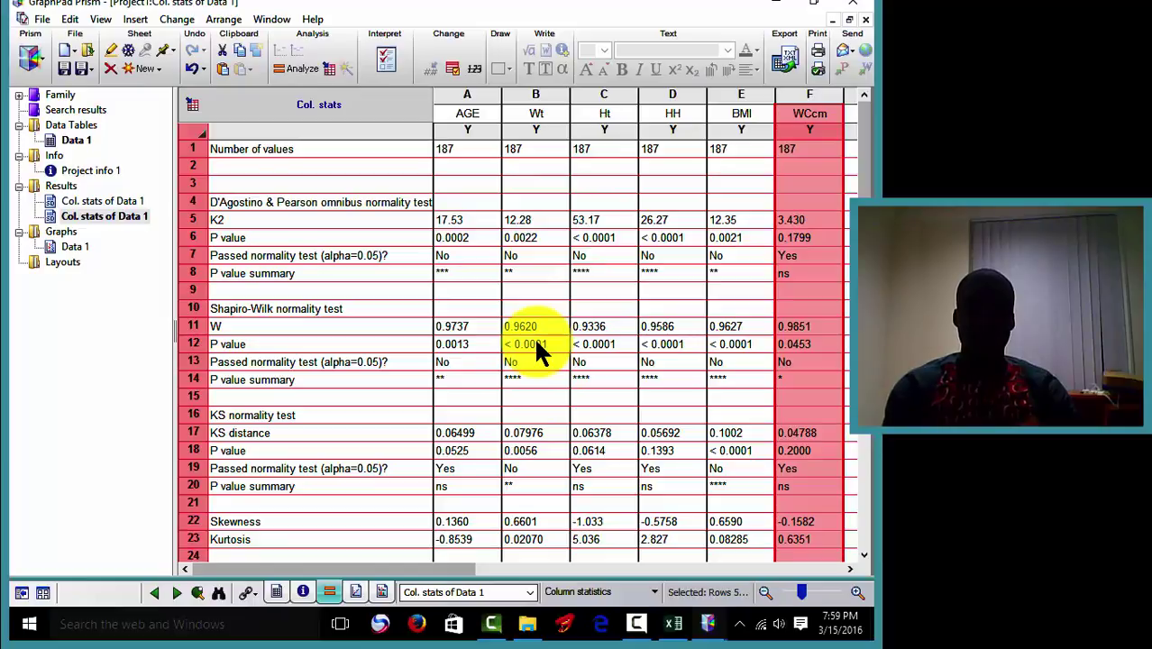
pyautogui.click(541, 474)
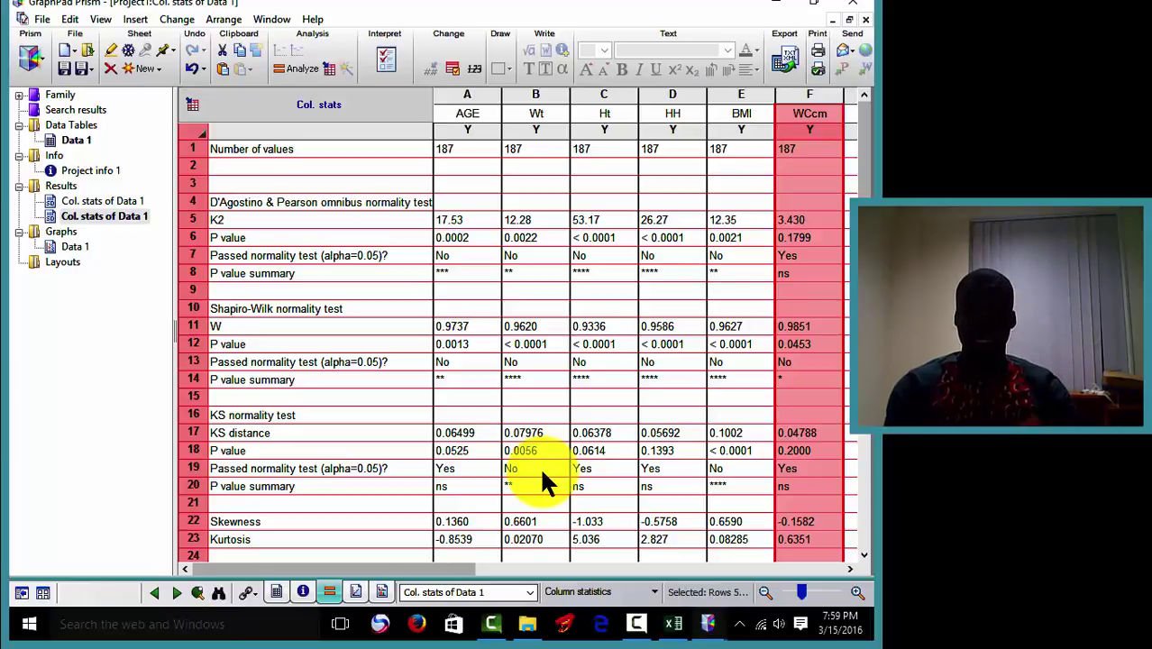
pyautogui.click(542, 521)
pyautogui.click(542, 521)
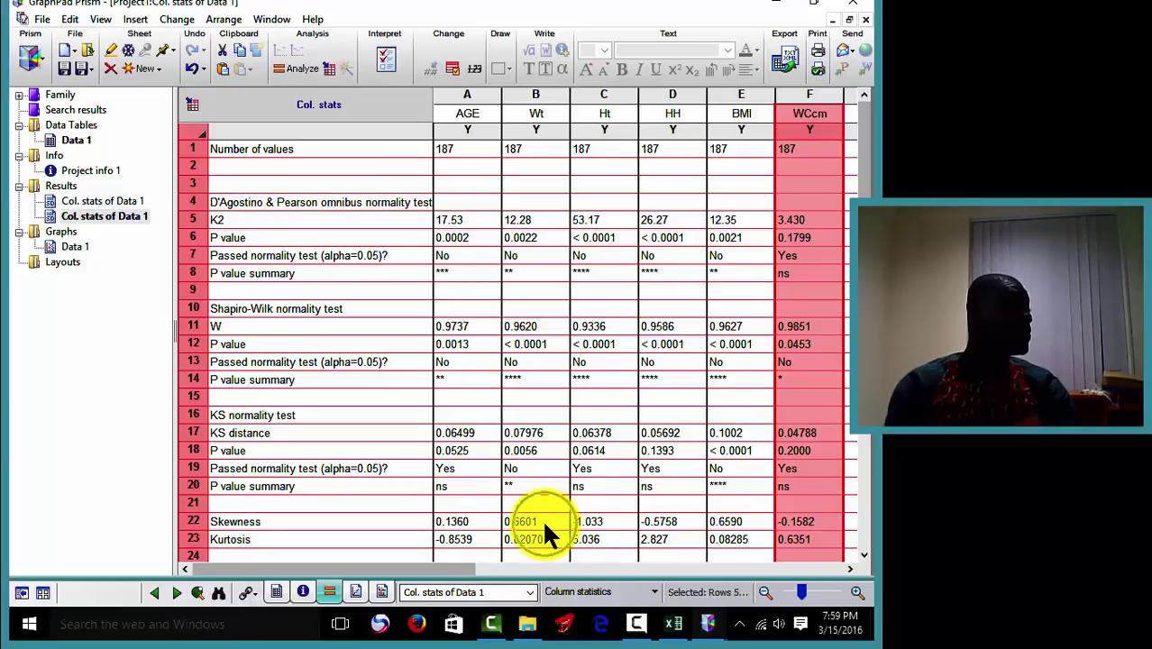
pyautogui.click(543, 523)
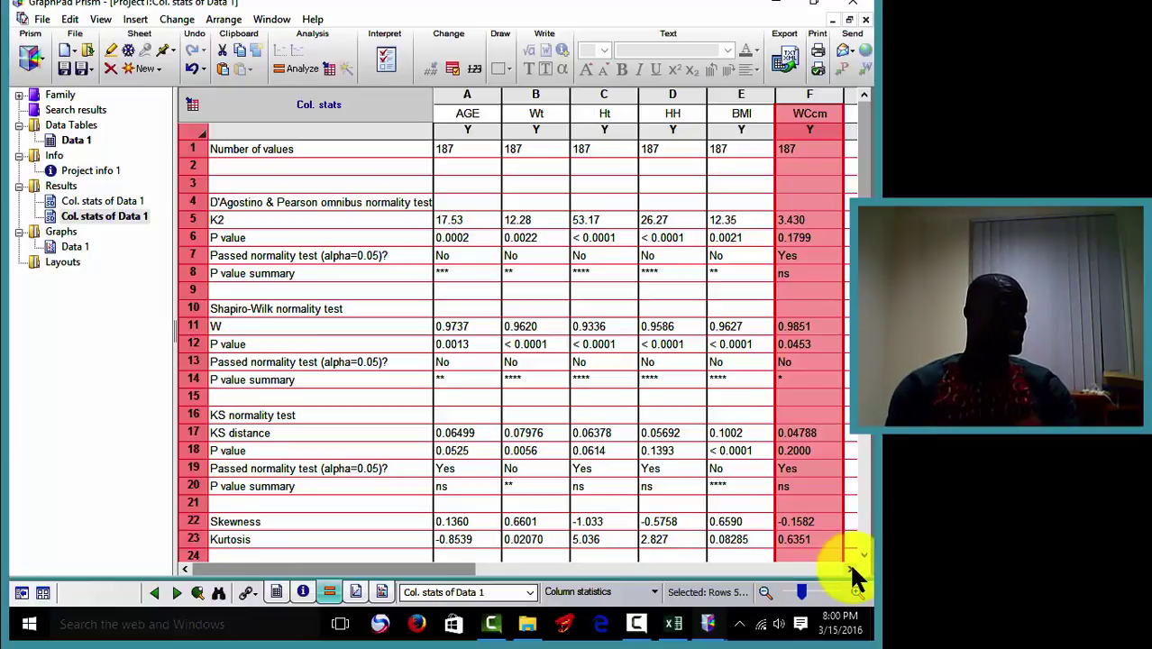
# Step: Switch to the Excel workbook, select the Wt column on Sheet1 to inspect it, and return to GraphPad Prism
pyautogui.click(676, 624)
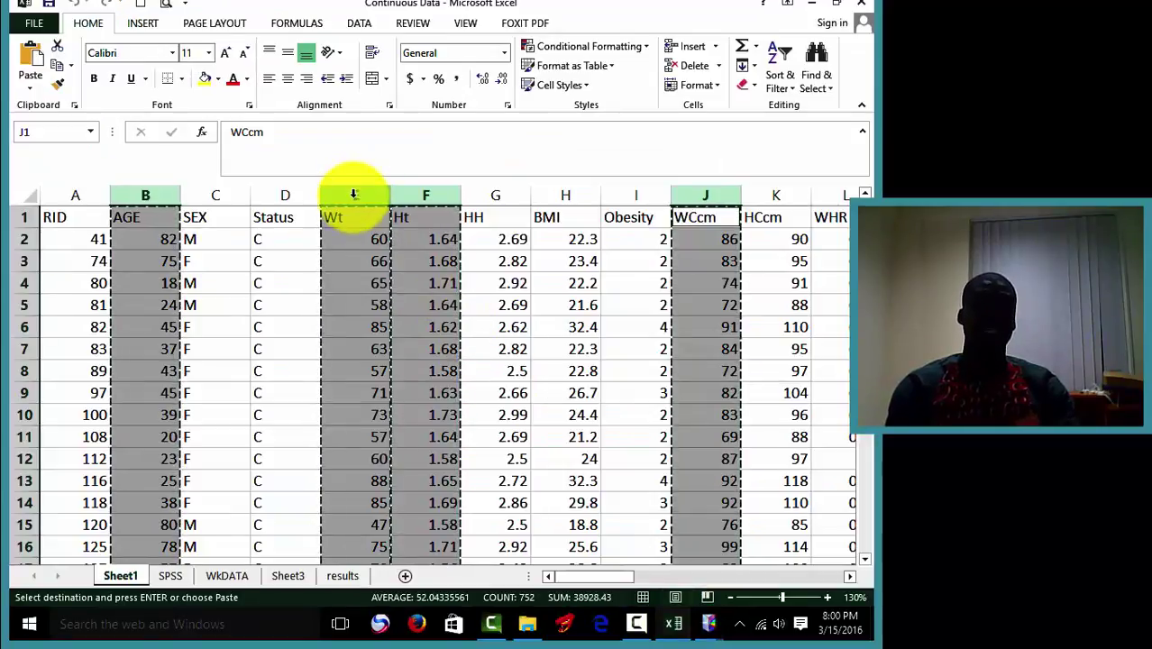
pyautogui.click(353, 196)
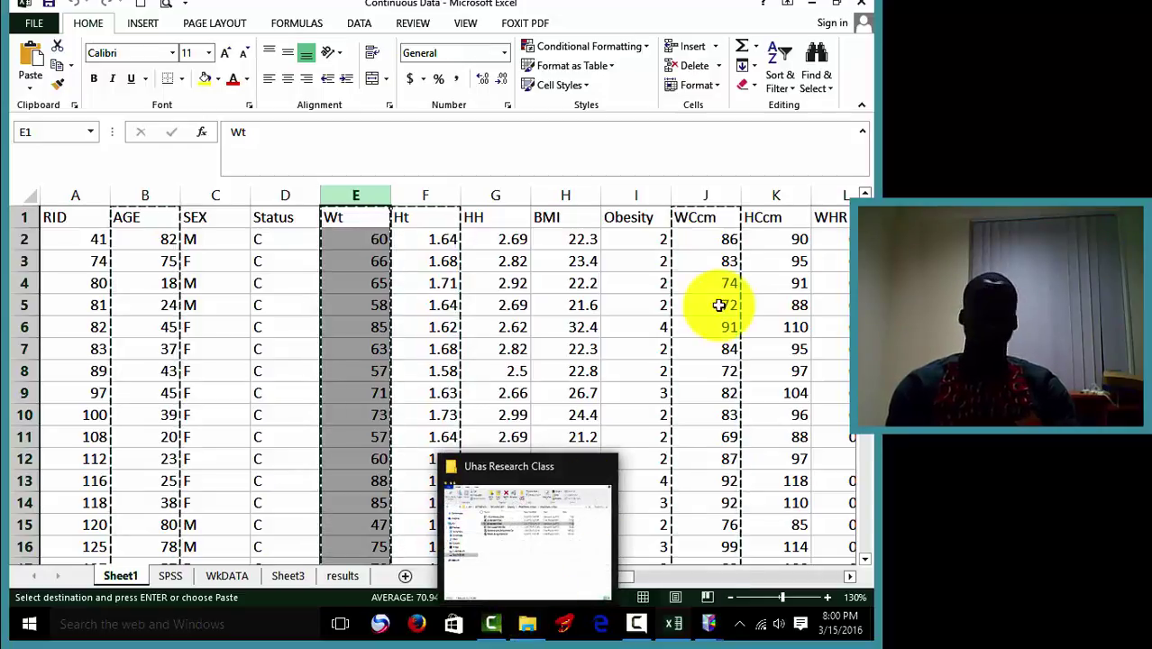
pyautogui.click(811, 4)
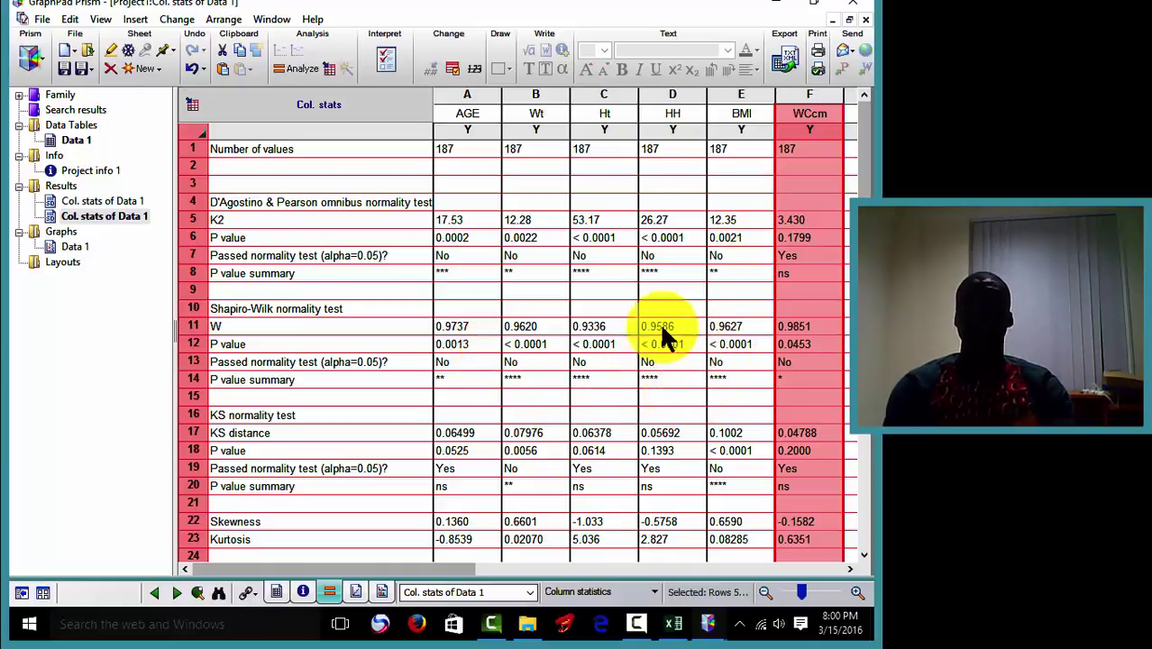
# Step: Examine the Ht results for the D'Agostino-Pearson, Shapiro-Wilk and KS normality tests down to skewness and kurtosis
pyautogui.click(610, 137)
pyautogui.click(607, 253)
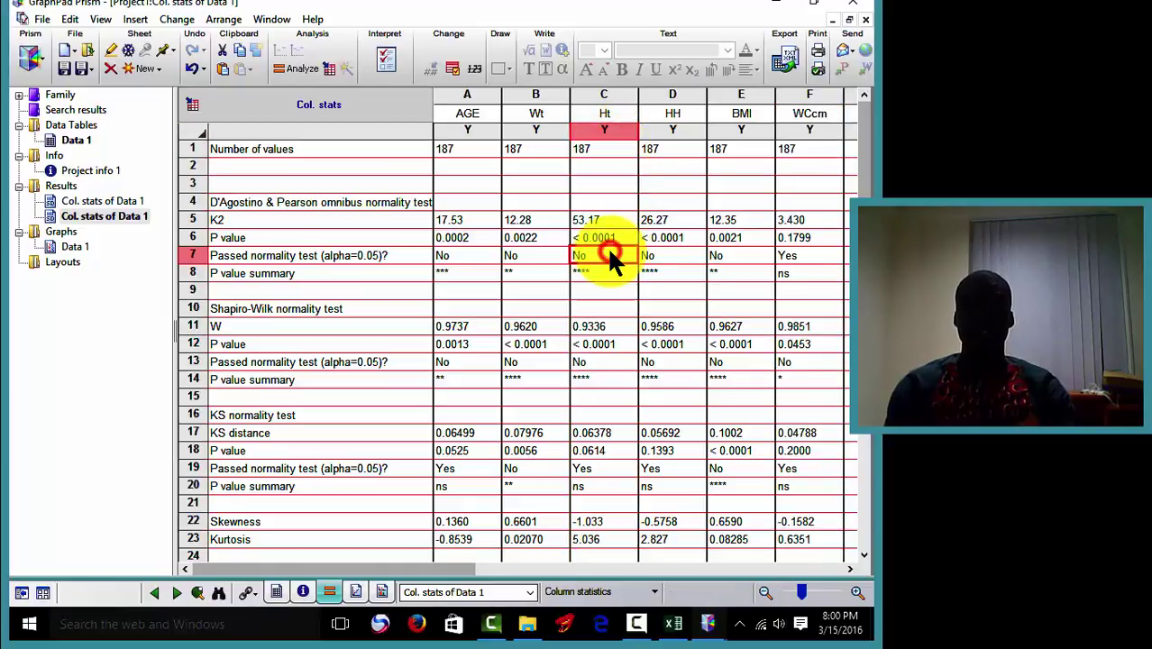
pyautogui.click(614, 364)
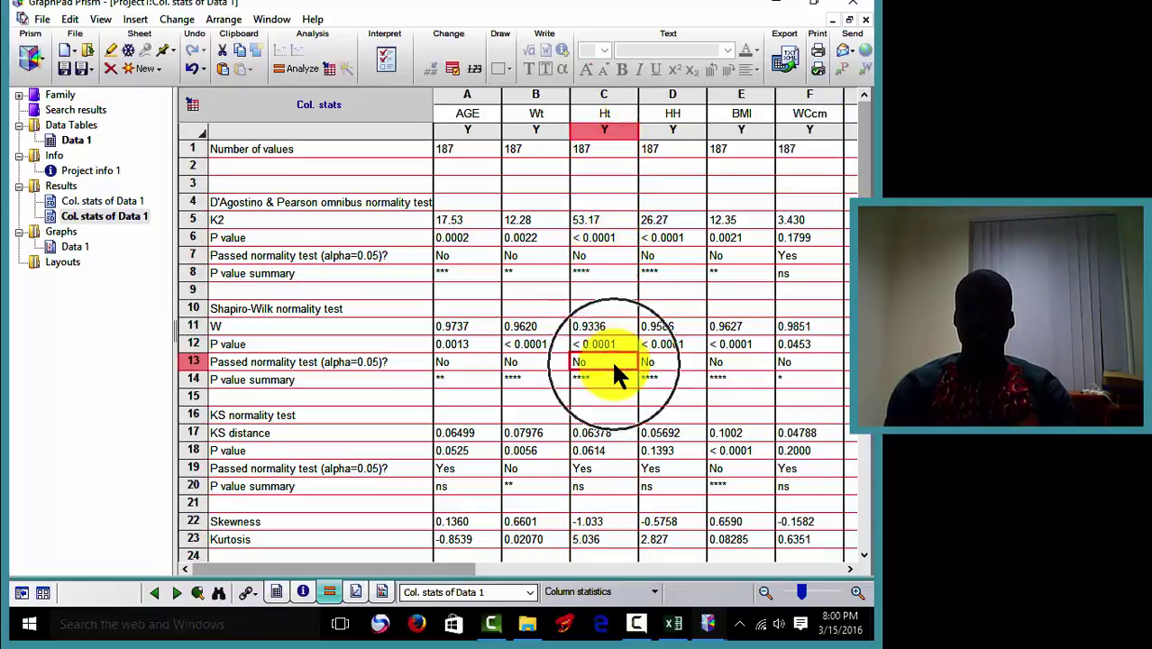
pyautogui.click(613, 451)
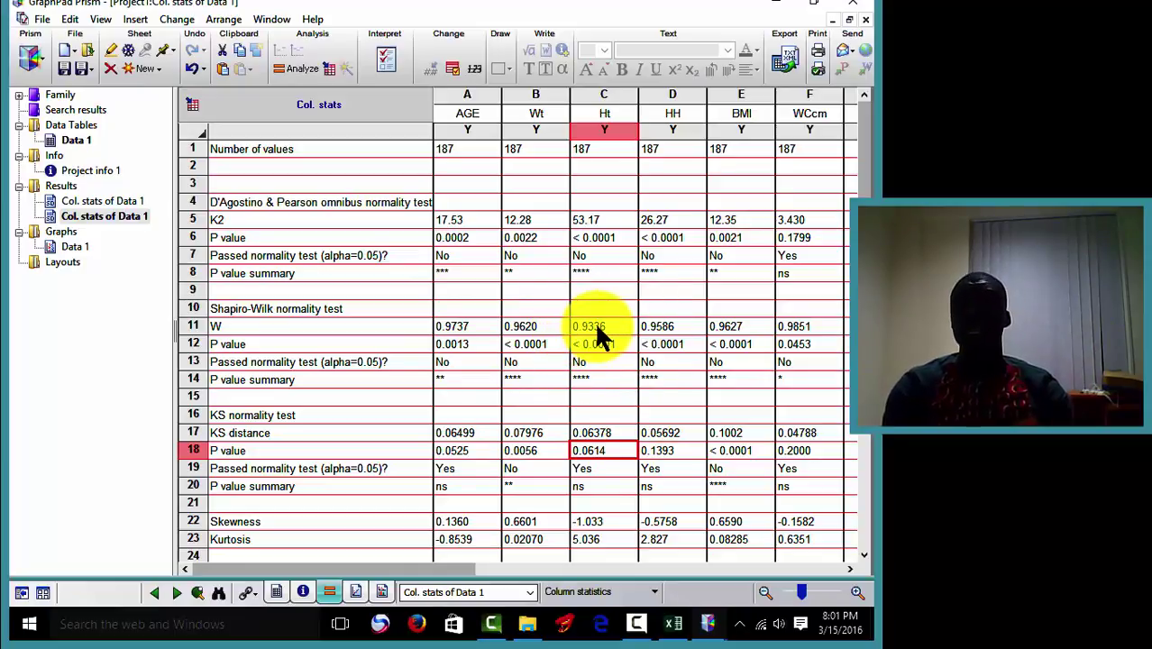
pyautogui.click(864, 555)
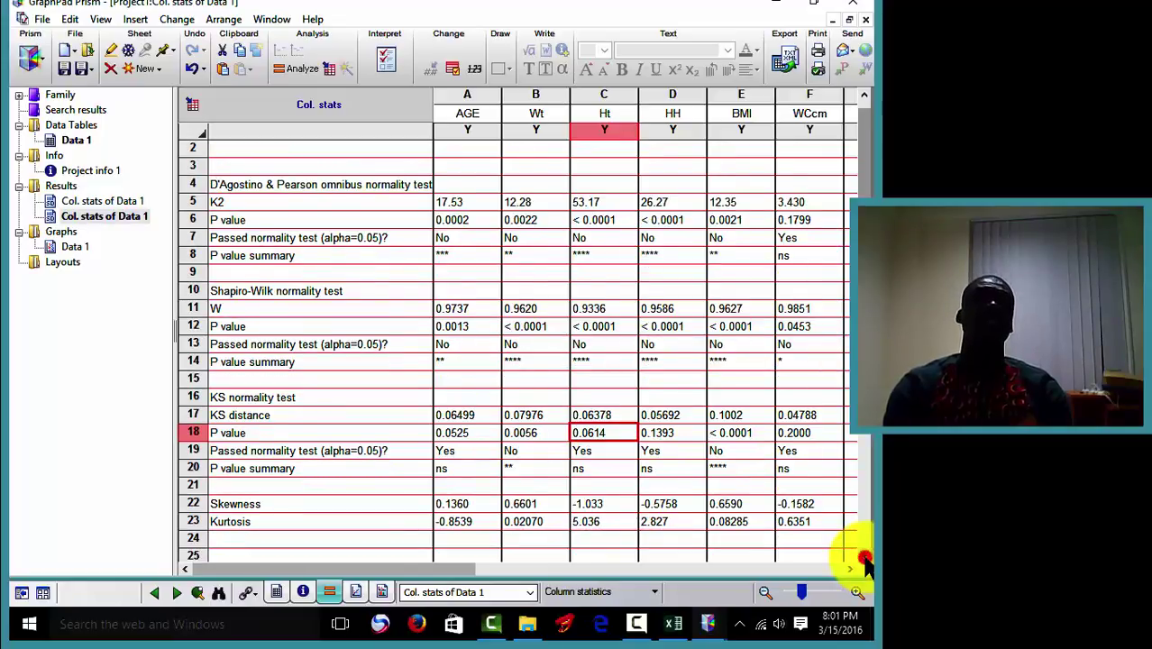
# Step: Compare the normality test outcomes for Ht, HH, BMI and WCcm, checking BMI and WCcm against the D'Agostino-Pearson test as well
pyautogui.click(864, 558)
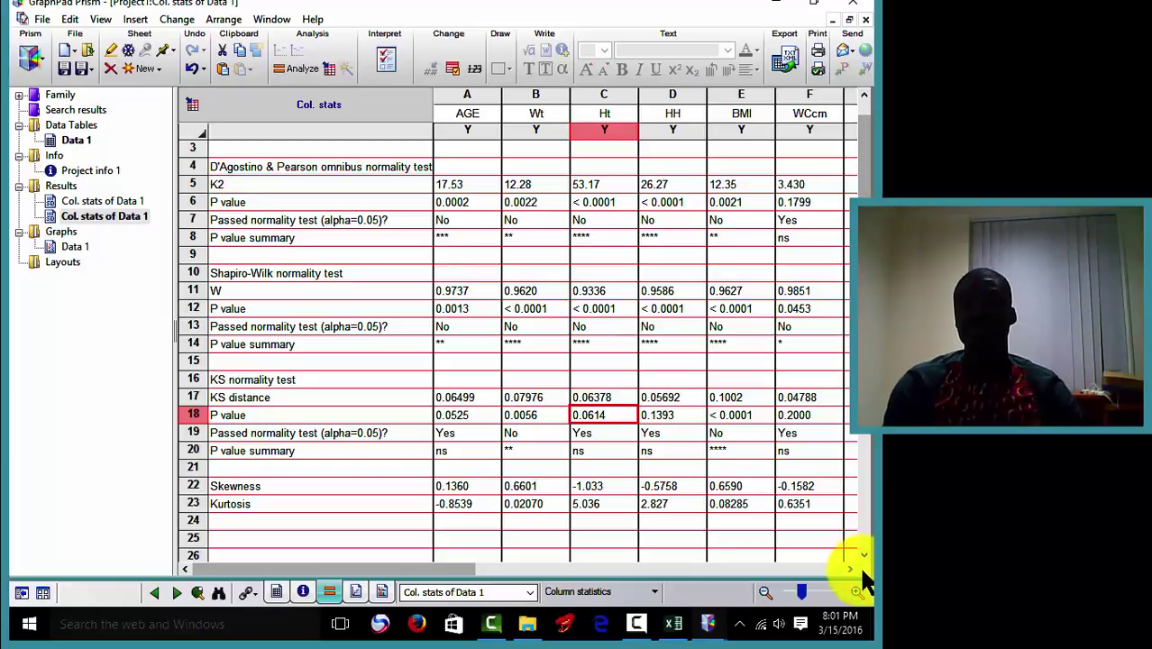
pyautogui.click(856, 571)
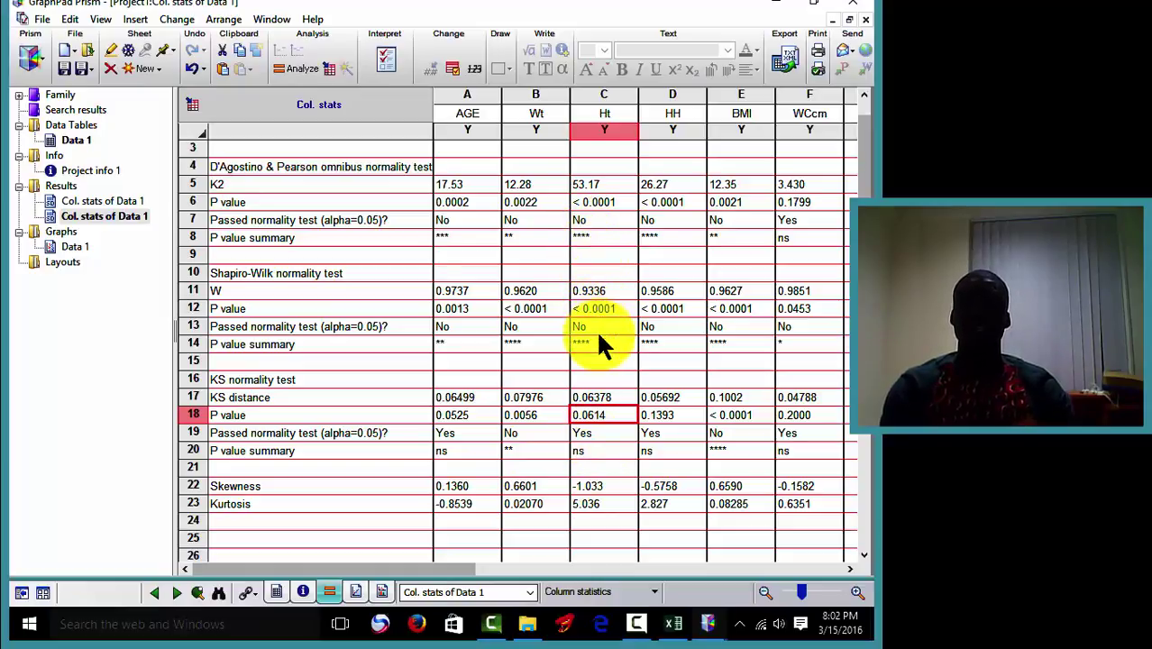
pyautogui.click(601, 428)
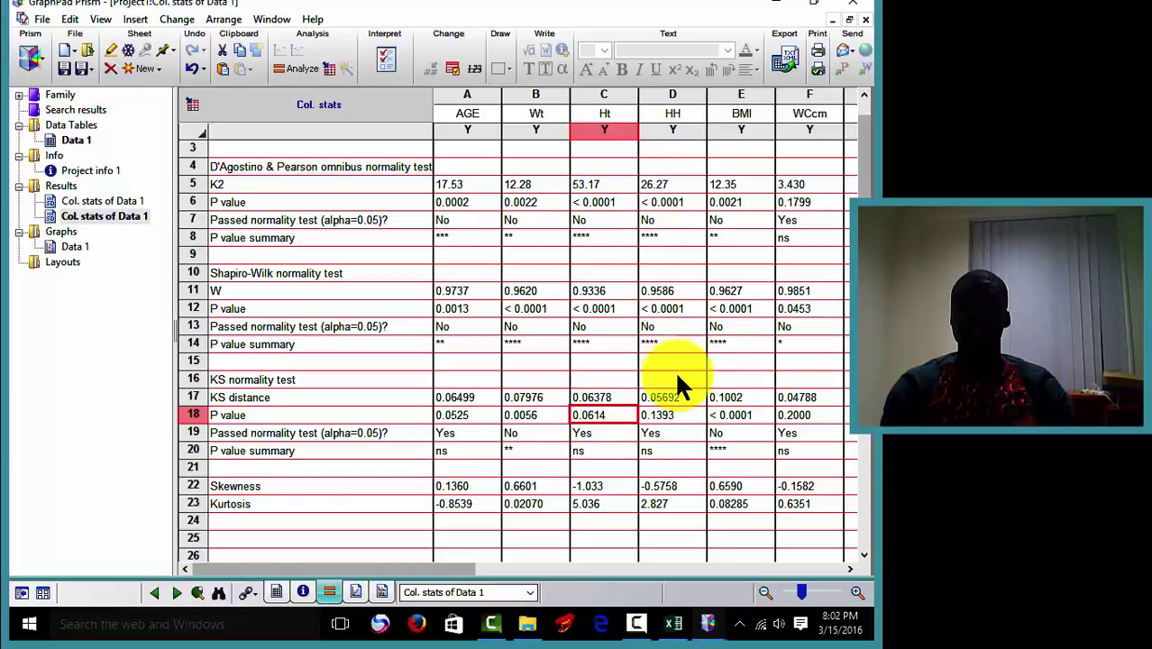
pyautogui.click(672, 427)
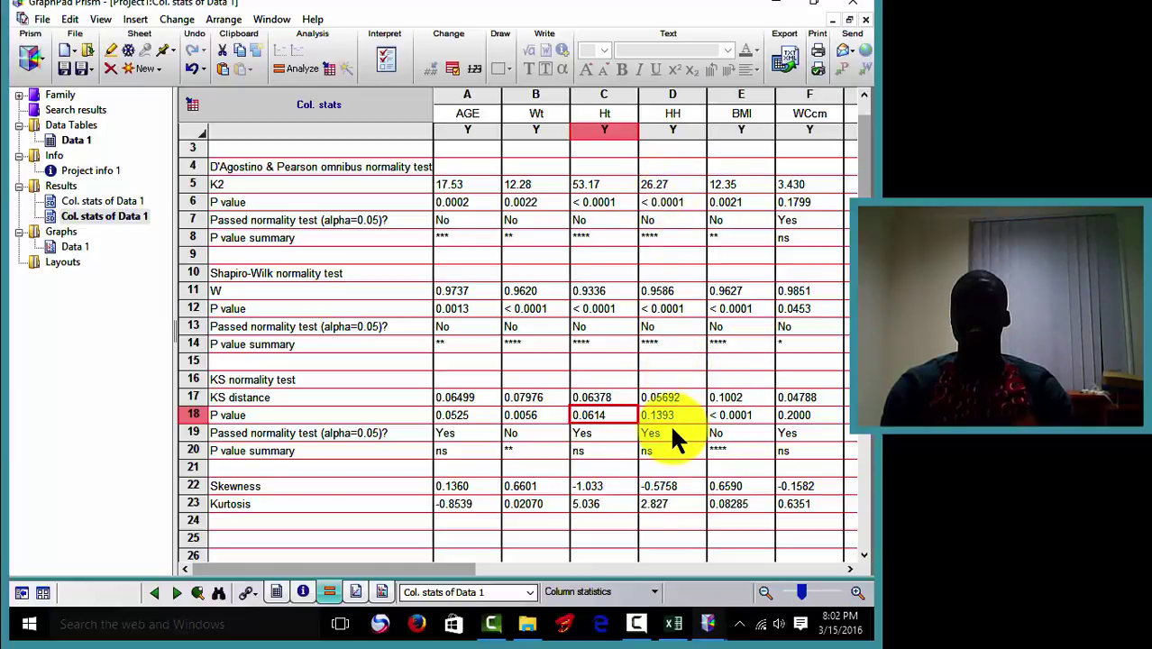
pyautogui.click(730, 432)
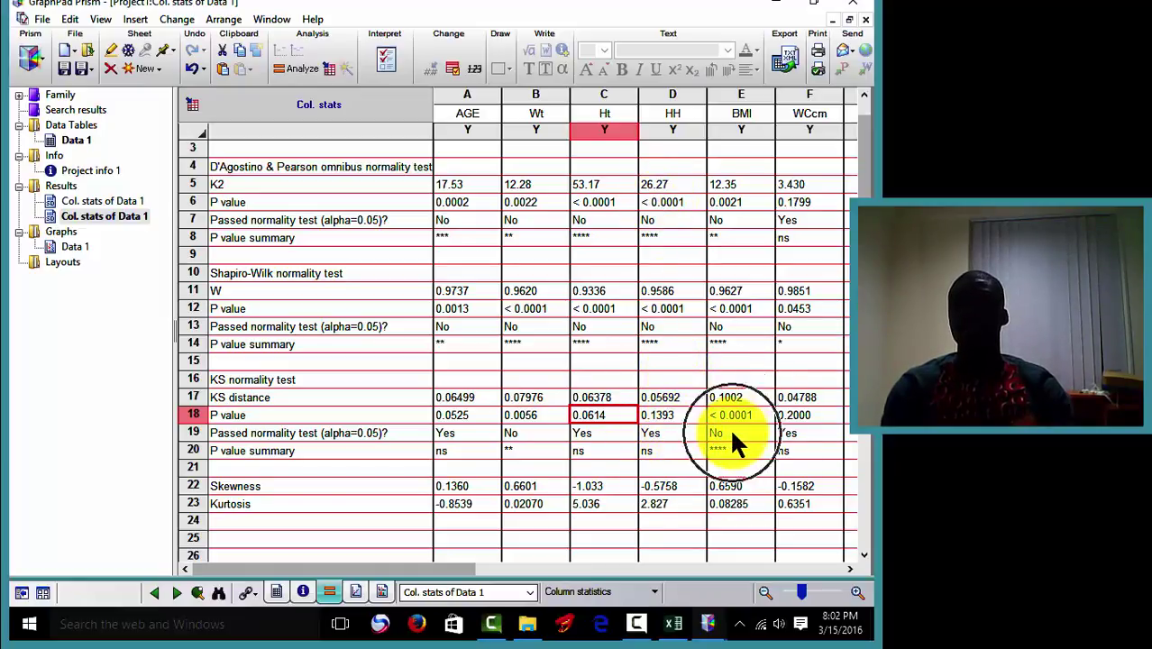
pyautogui.click(722, 335)
pyautogui.click(719, 183)
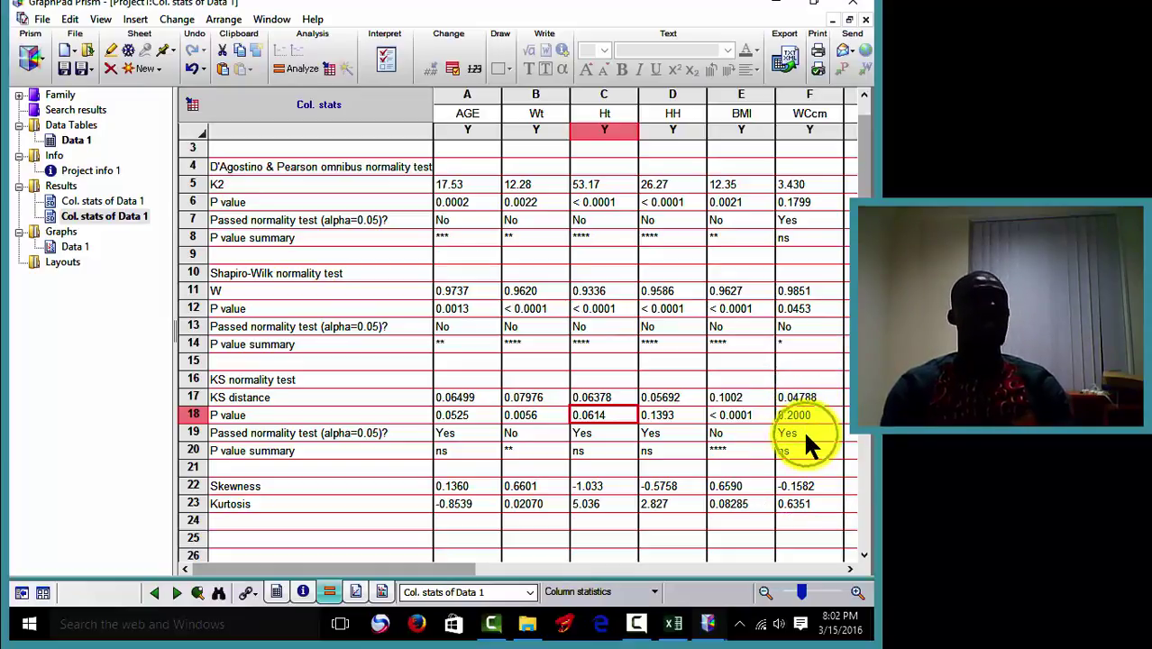
pyautogui.click(798, 217)
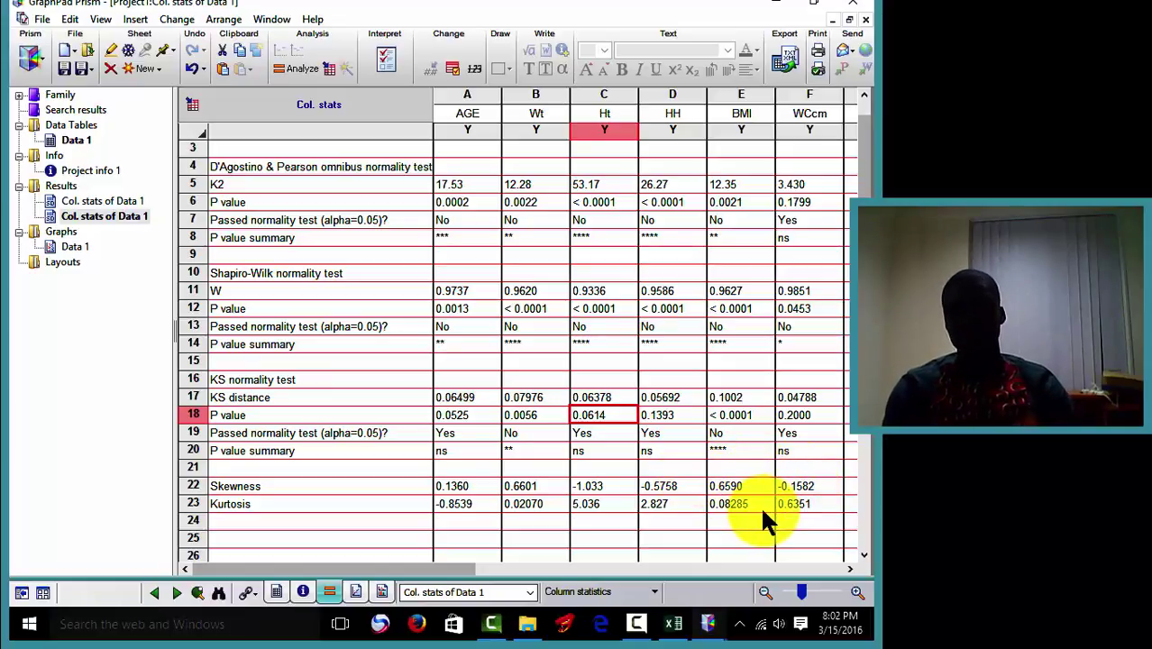
# Step: Examine the skewness value of the Ht variable in the column statistics results
pyautogui.click(607, 488)
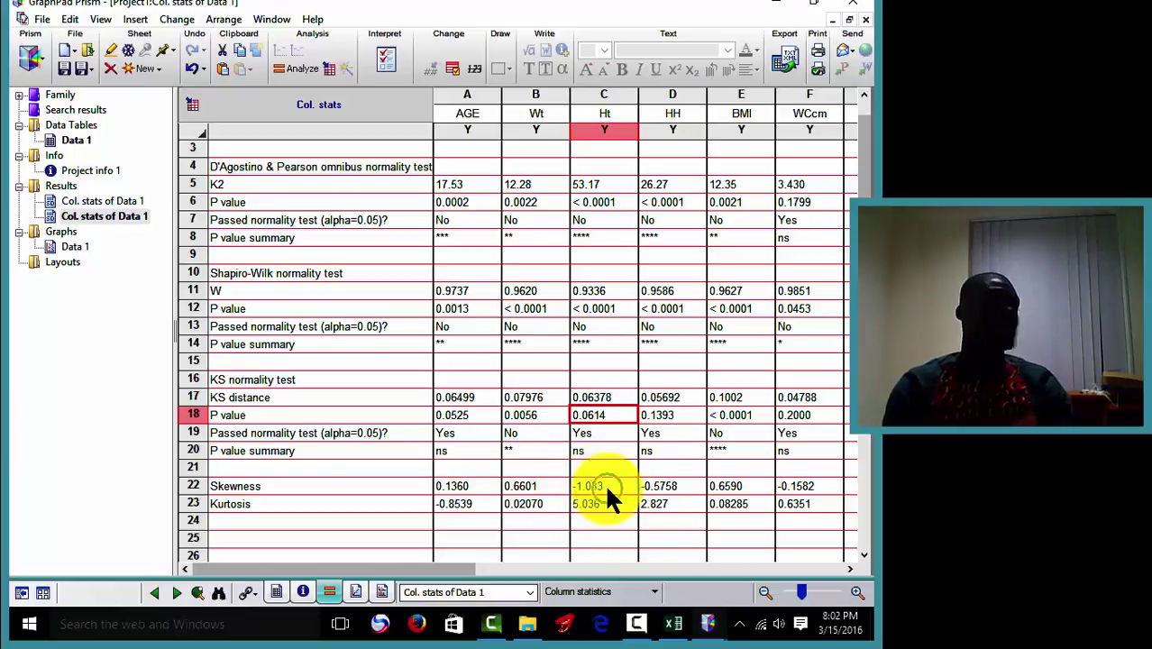
pyautogui.click(607, 488)
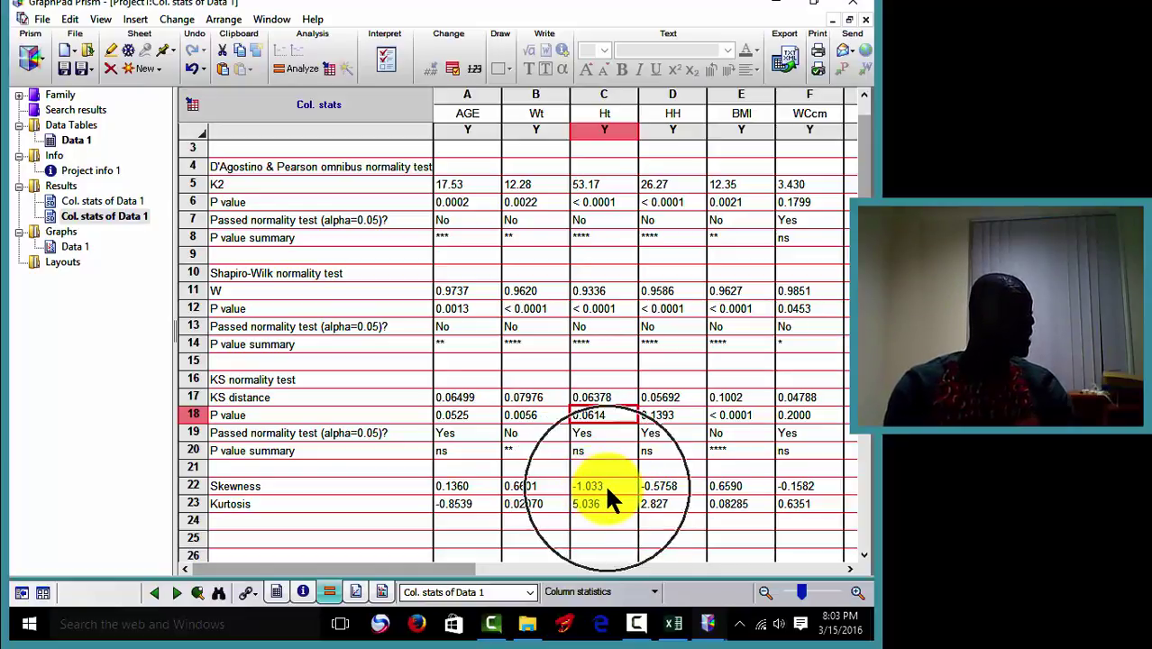
pyautogui.click(607, 488)
pyautogui.click(606, 487)
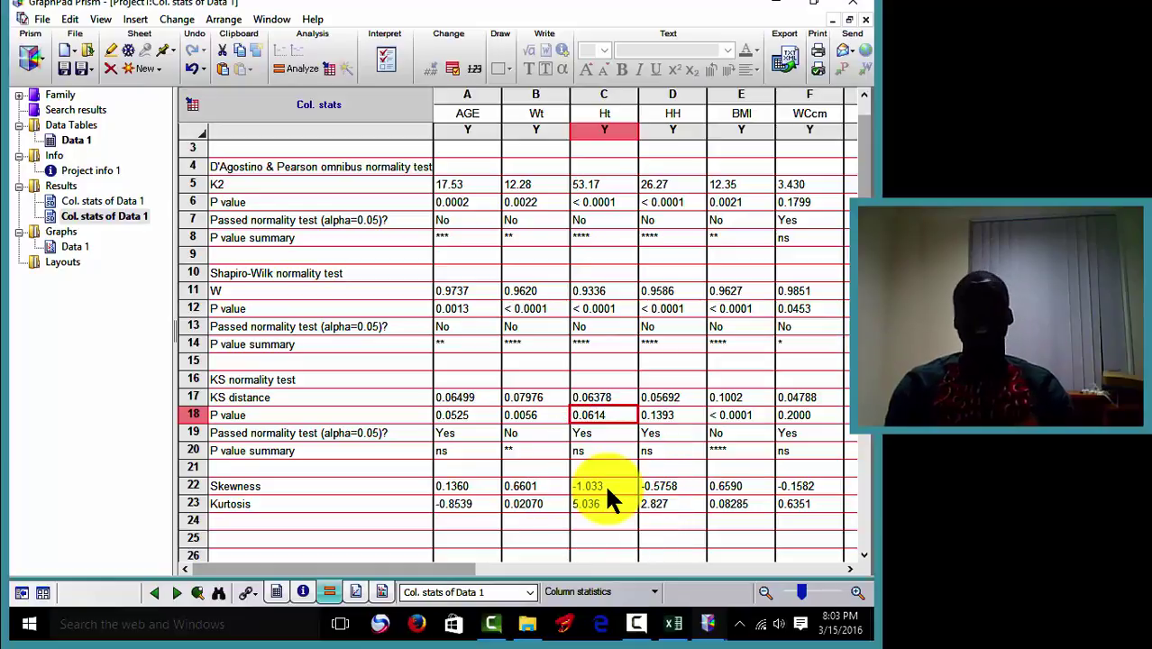